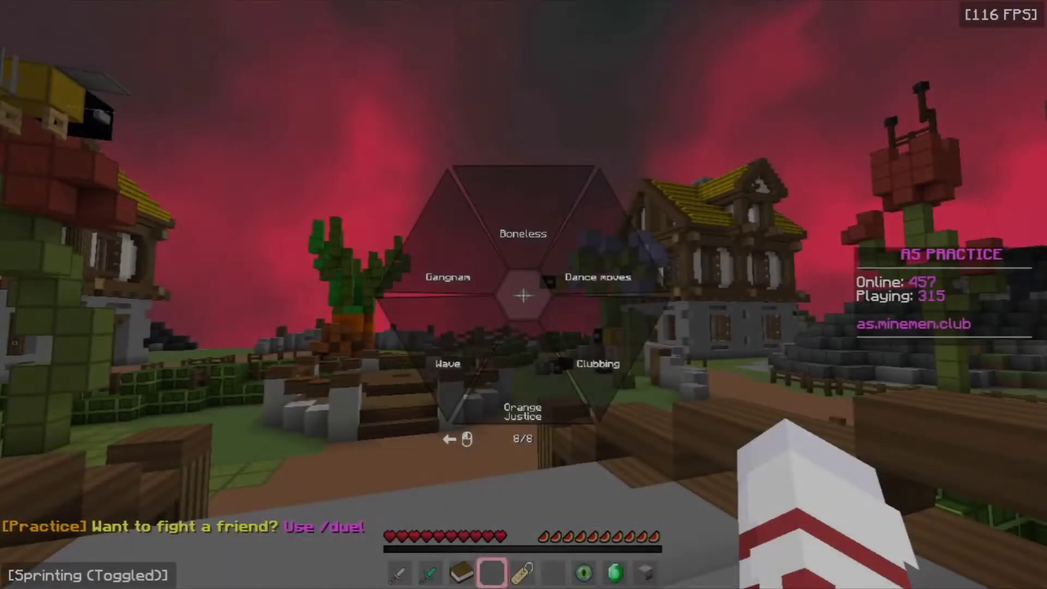
Step: Perform an emote from the emote wheel and show the equipped cosmetics
click(524, 295)
click(524, 295)
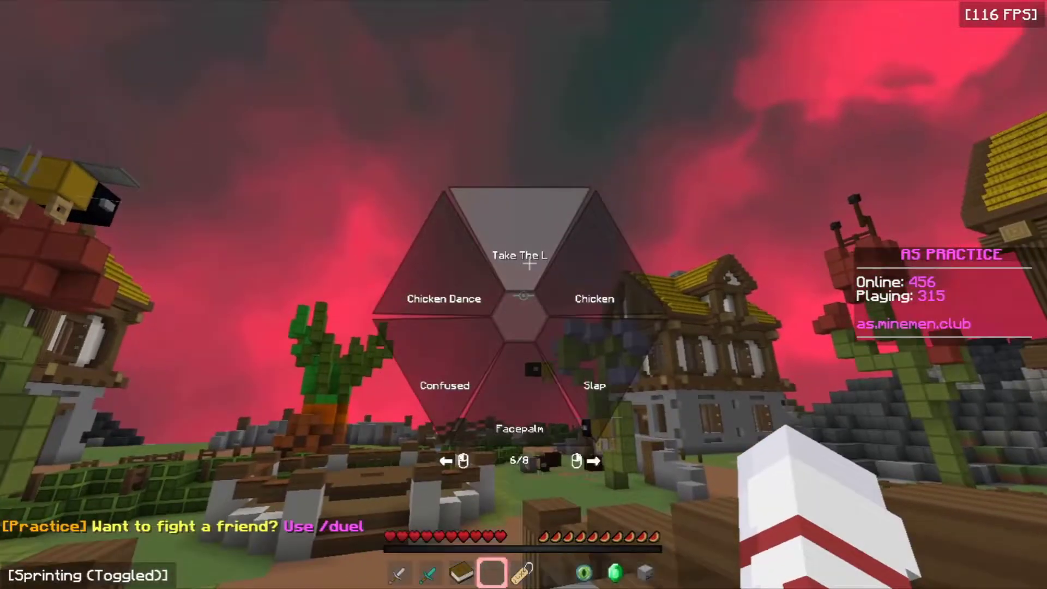
key(c)
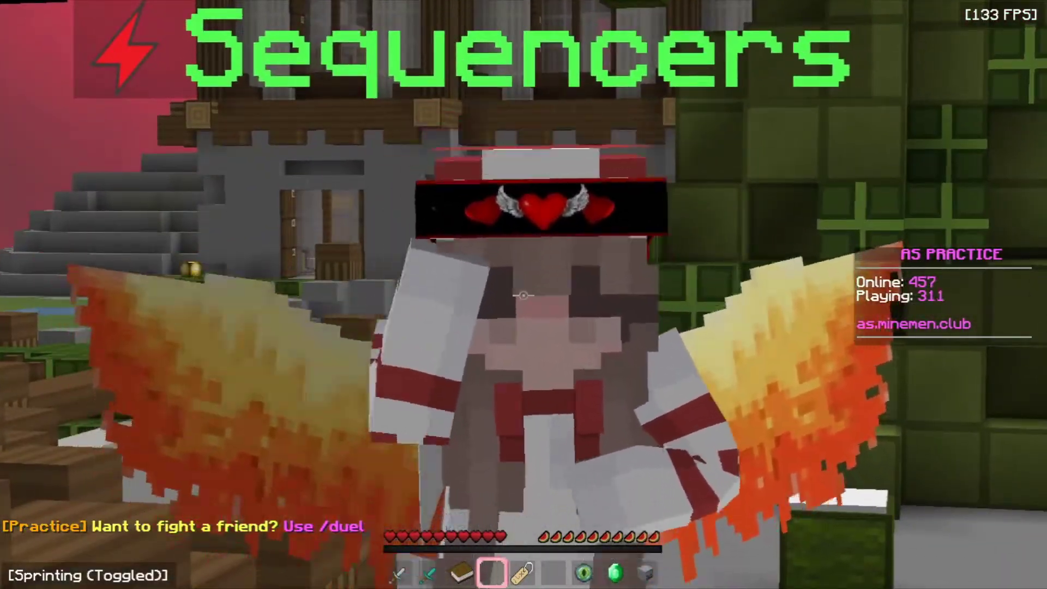
key(c)
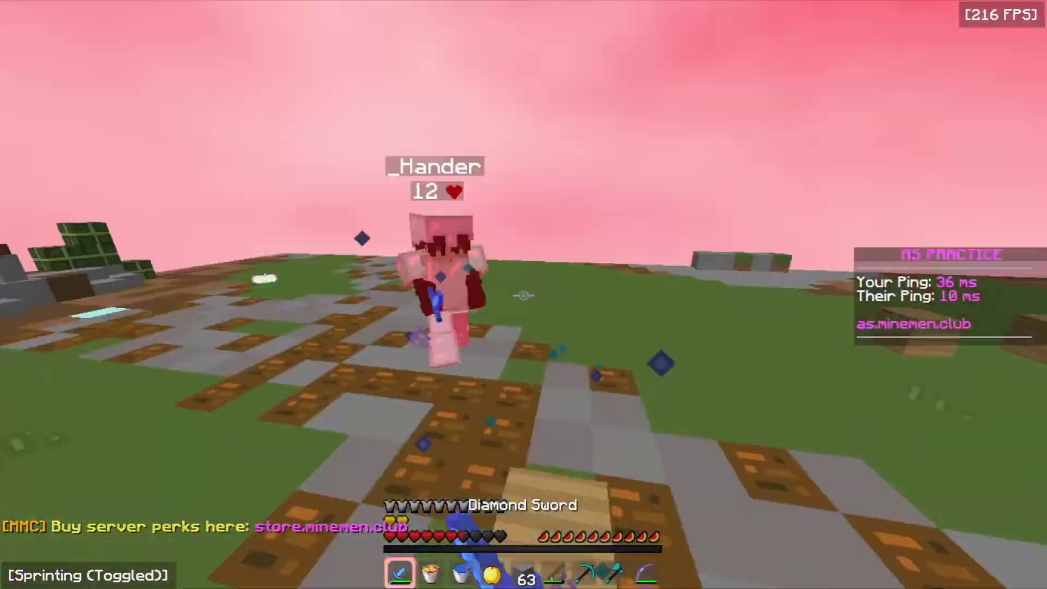
Step: Win the first duel using fishing-rod hooks followed by sword hits
key(6)
right_click(524, 294)
key(1)
click(524, 296)
key(6)
key(1)
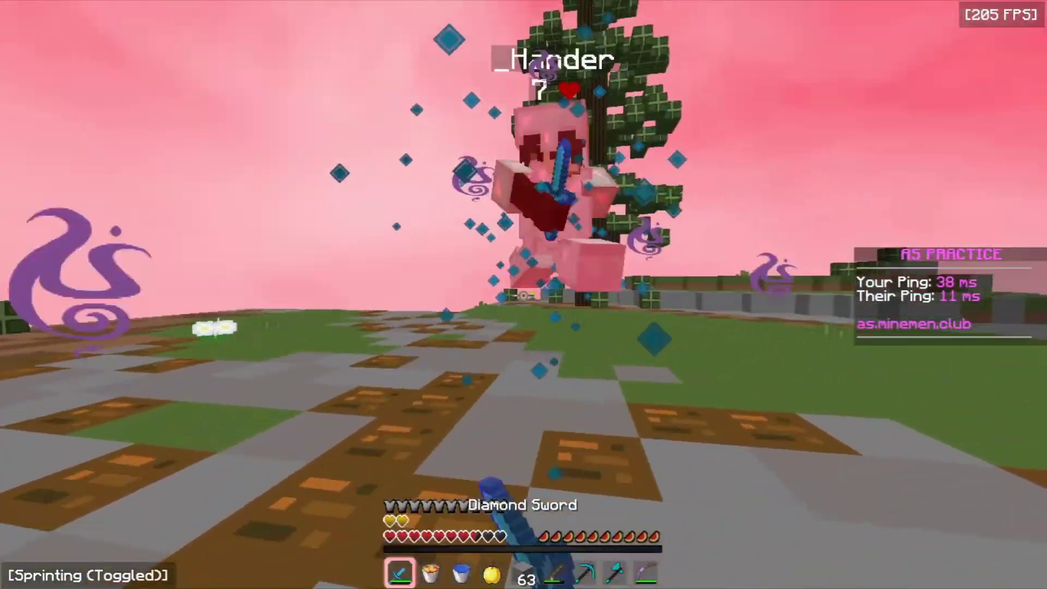
key(6)
right_click(523, 295)
key(1)
click(524, 294)
click(524, 295)
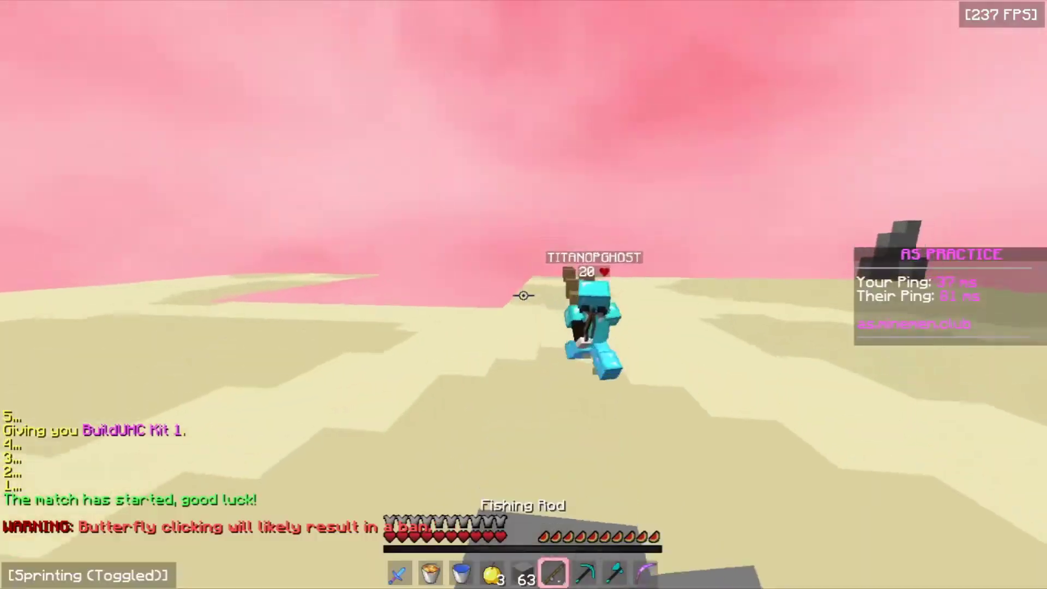
Step: Fight the second opponent with alternating rod hooks and sword hits
key(1)
click(524, 295)
key(6)
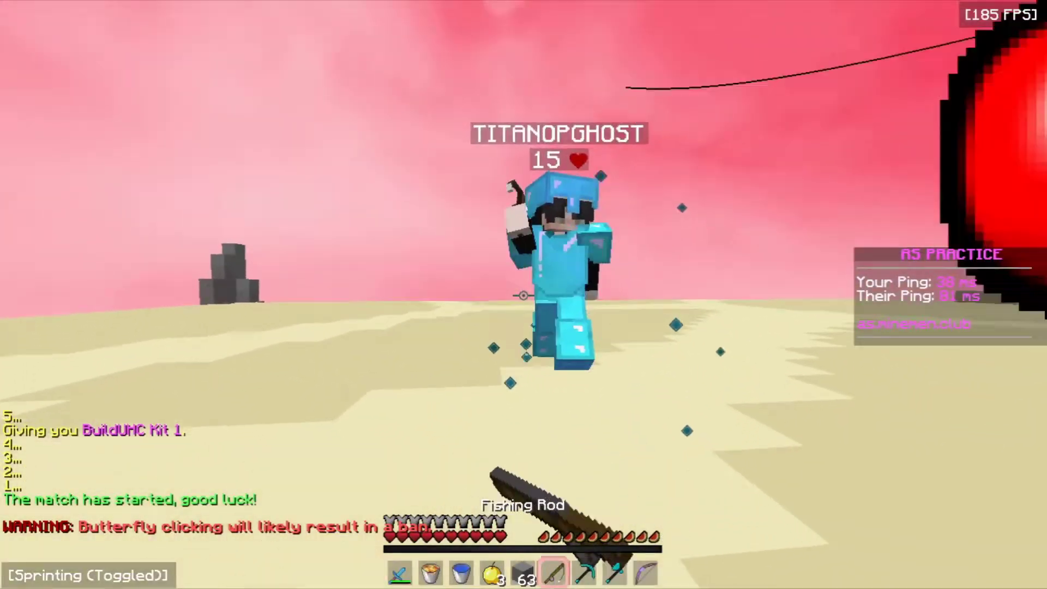
right_click(524, 295)
key(1)
click(523, 295)
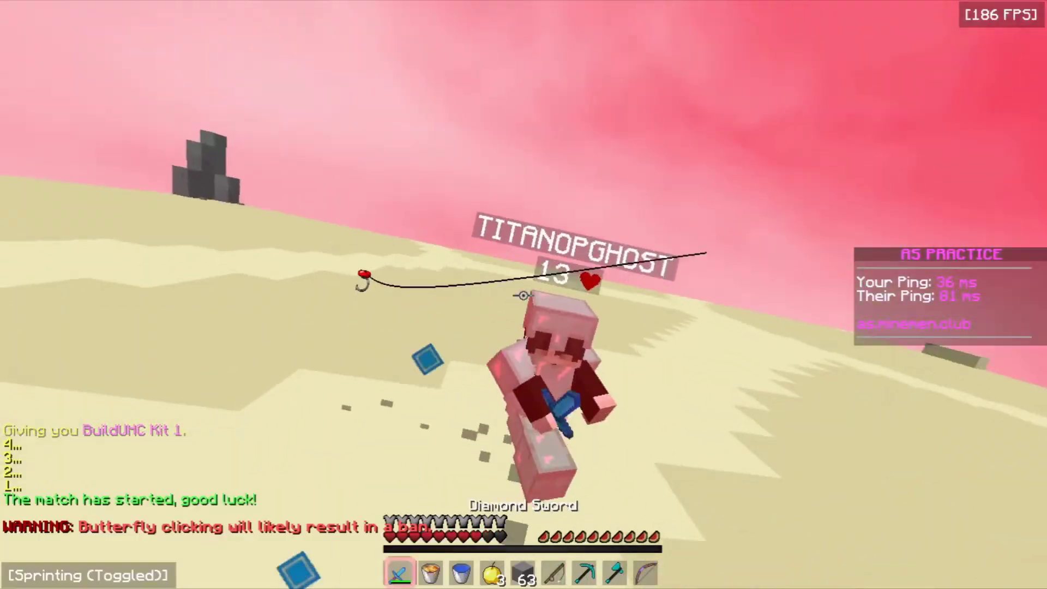
click(525, 295)
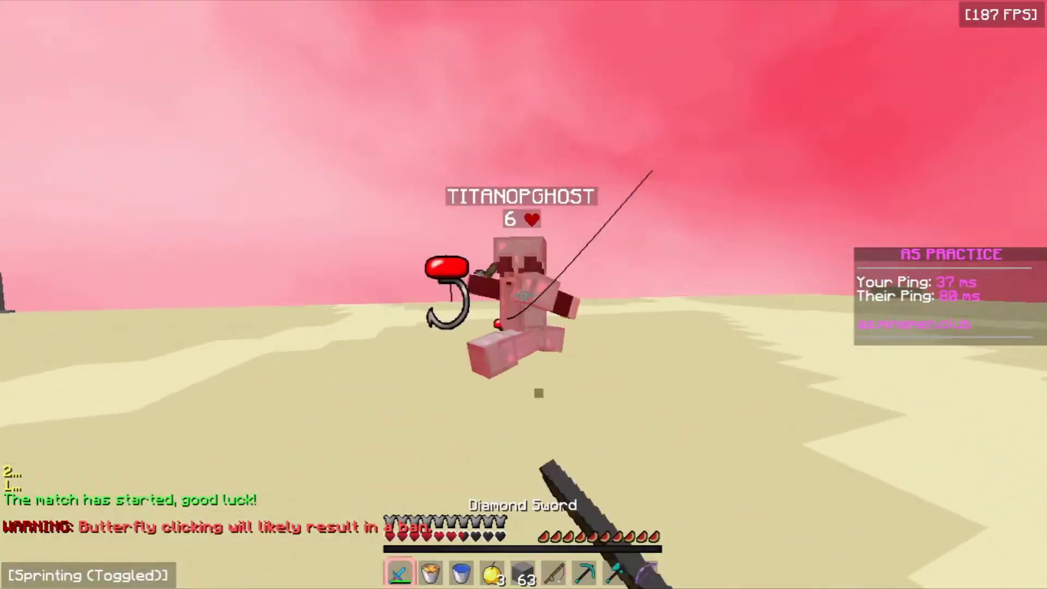
key(6)
right_click(524, 295)
key(1)
click(524, 295)
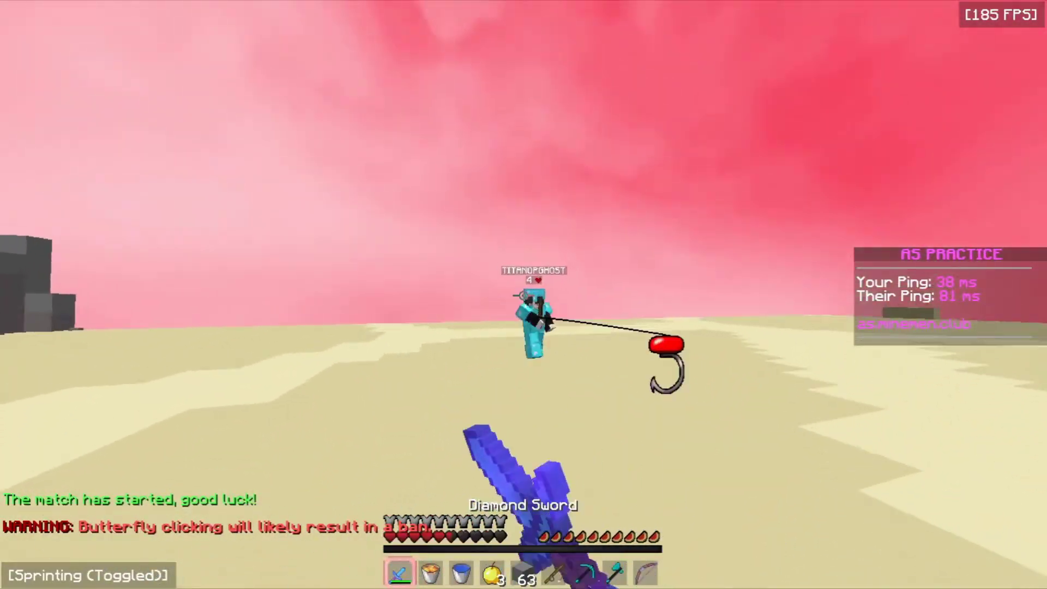
Step: Finish the second duel with bow, rod and sword until VICTORY appears
key(6)
key(9)
right_click(524, 295)
key(1)
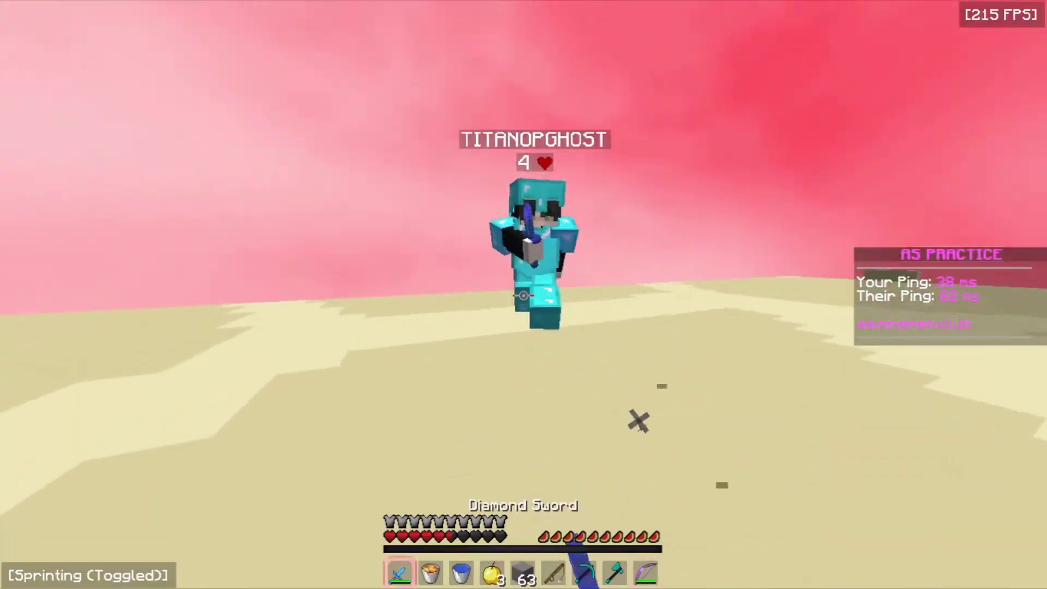
click(524, 295)
key(6)
right_click(524, 294)
key(1)
click(524, 294)
key(6)
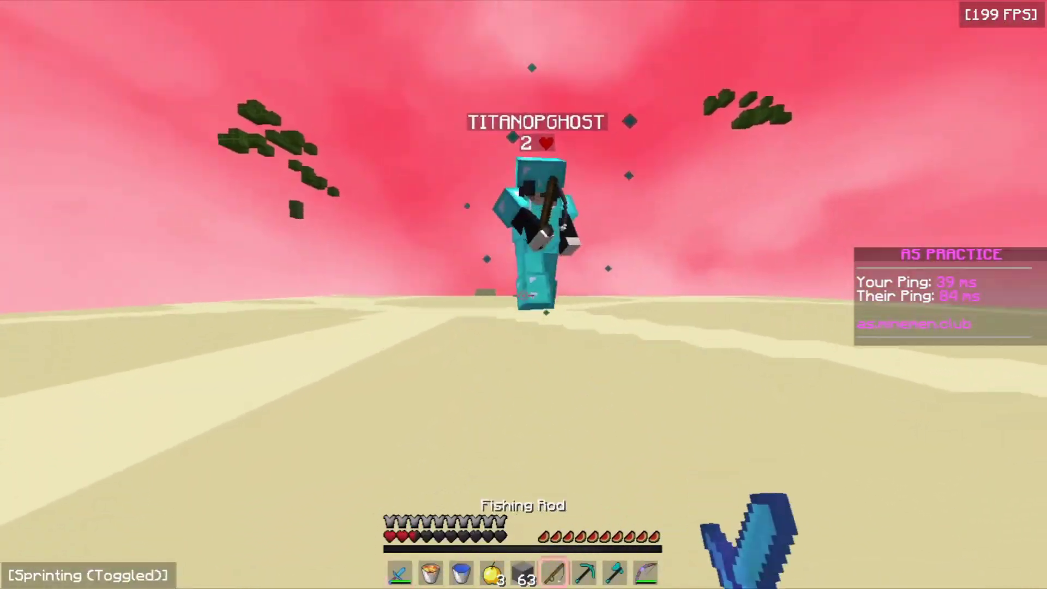
key(1)
click(524, 295)
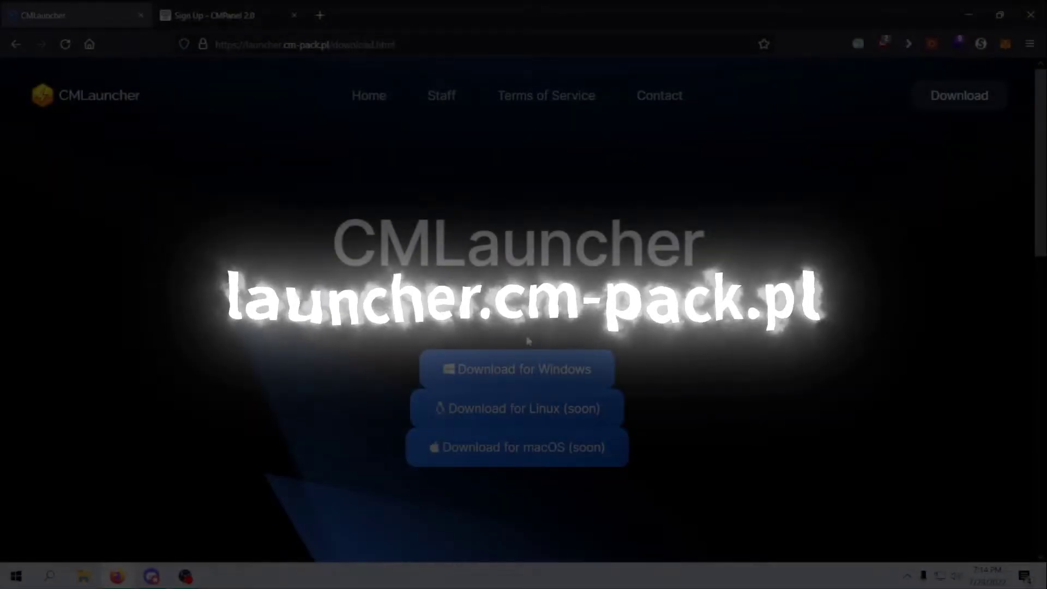
Step: Download the Windows launcher installer and run it past the unrecognised-app warning
click(535, 371)
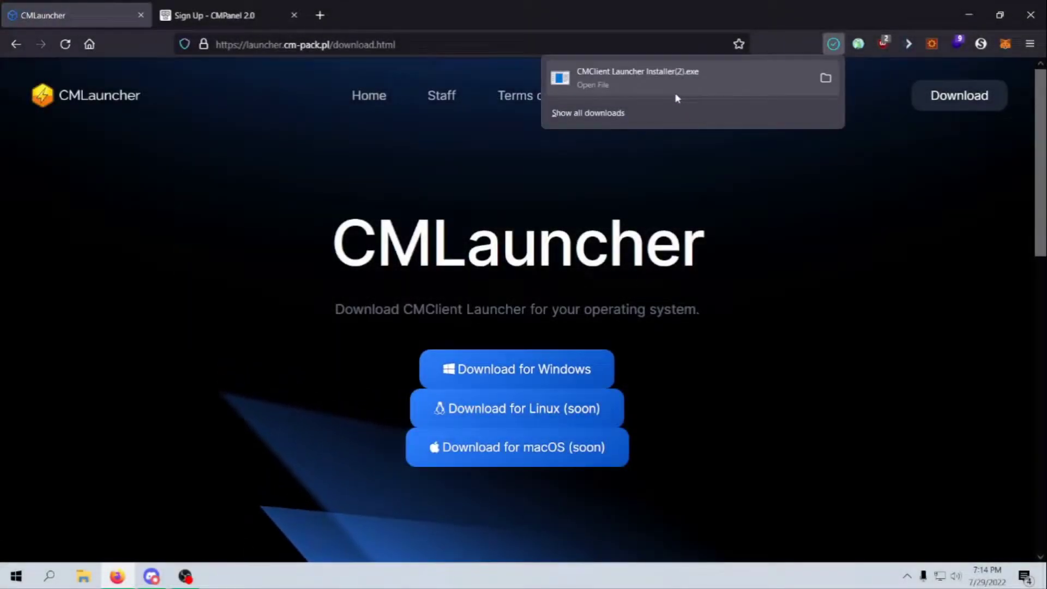
click(676, 90)
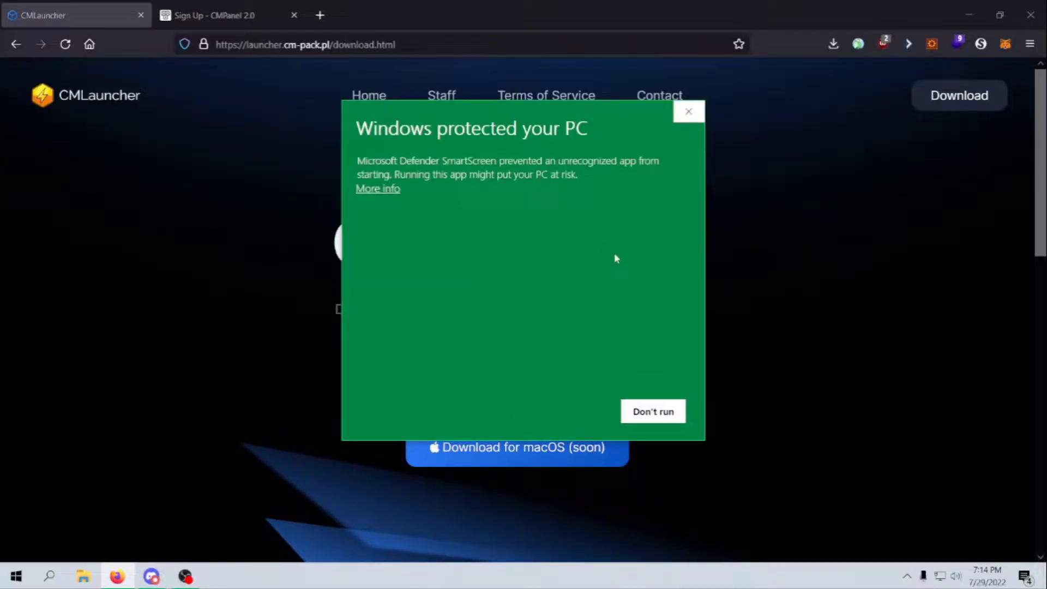
click(397, 191)
click(570, 410)
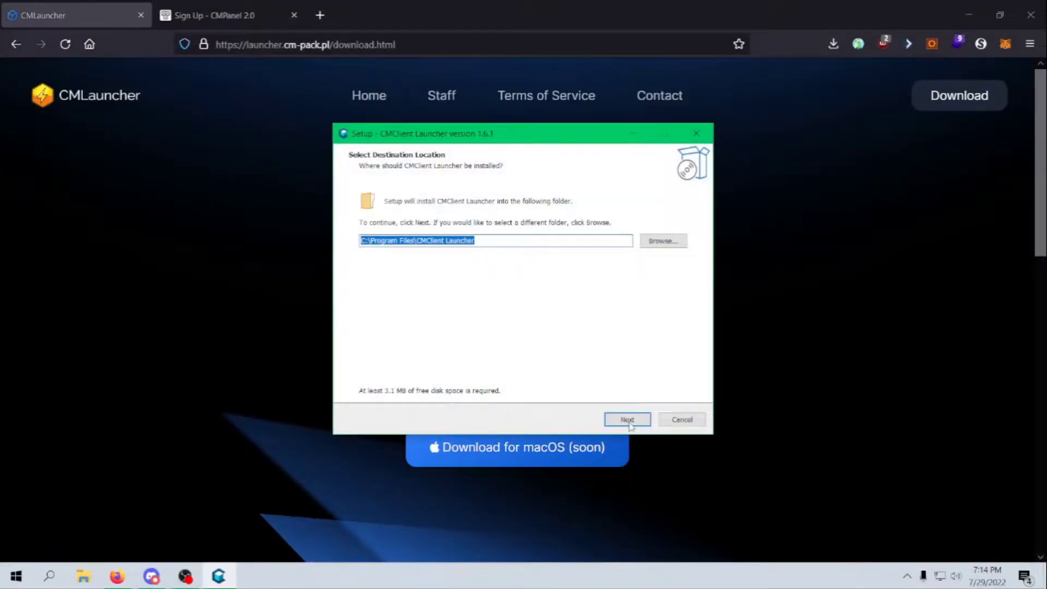
Step: Complete the setup wizard with the default install folder and exit setup
click(628, 420)
click(628, 420)
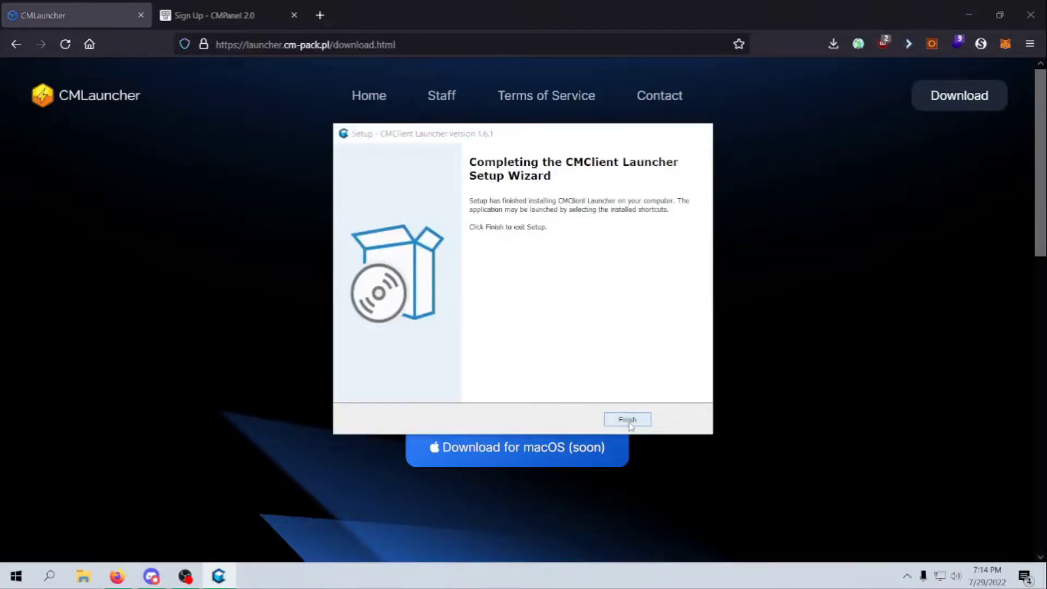
click(627, 420)
Step: Move the CMClient Launcher shortcut to the desktop centre and start the launcher
key(super+d)
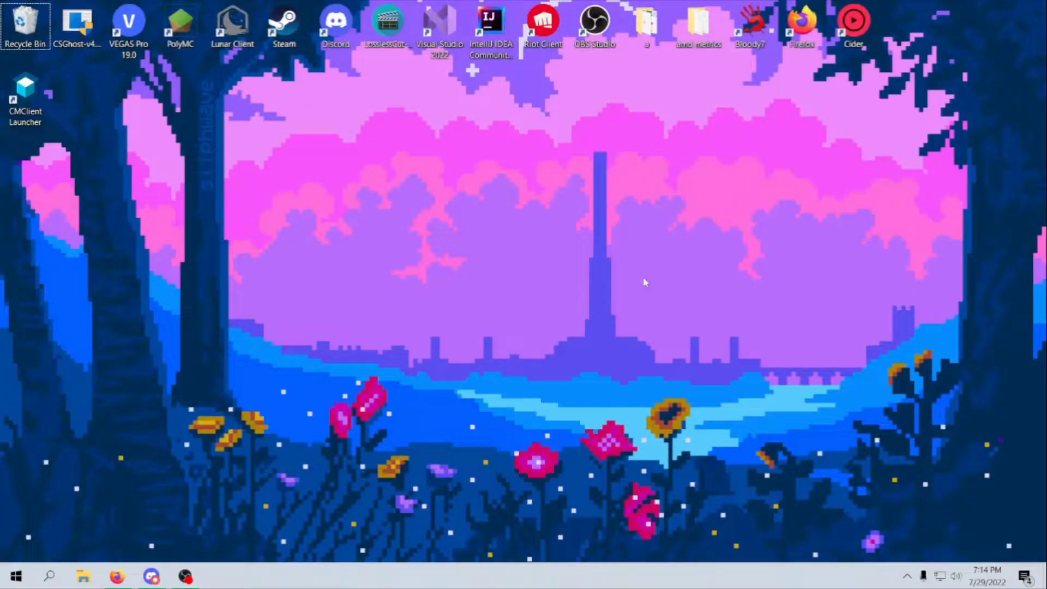
drag(3, 97, 490, 303)
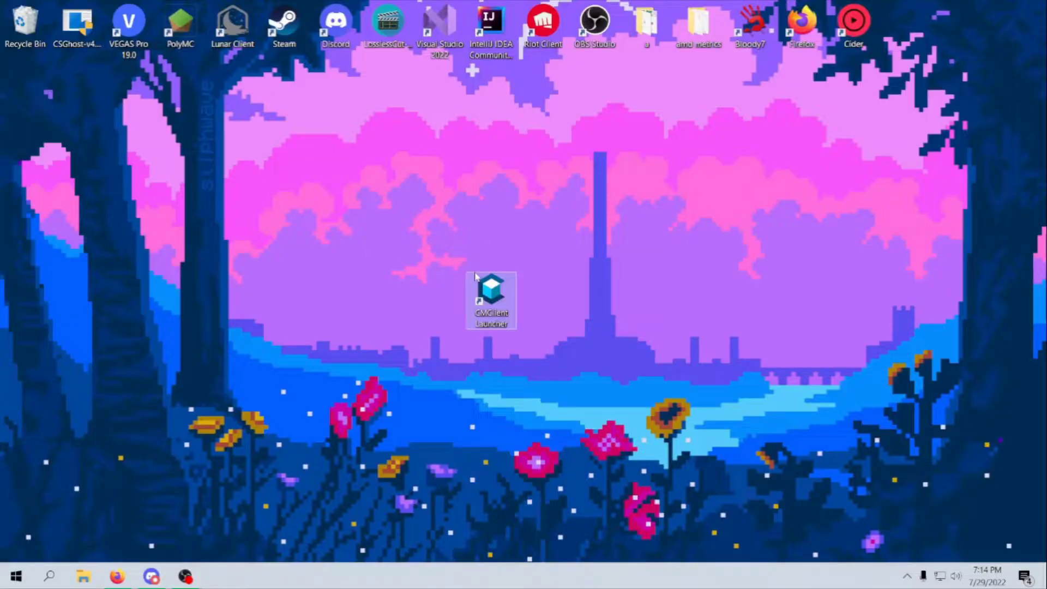
double_click(493, 299)
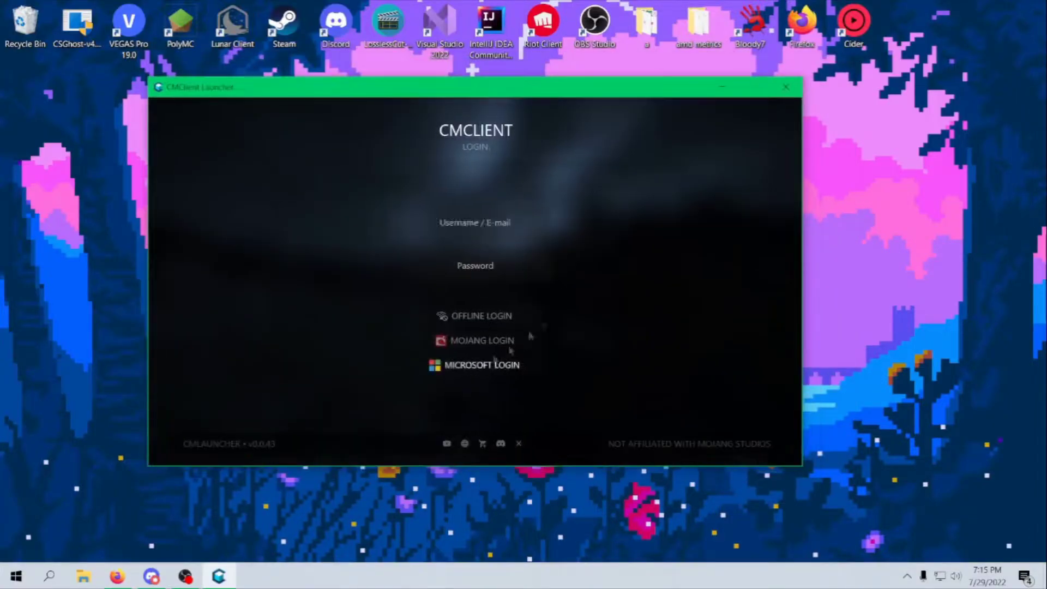
Step: Sign in with a Microsoft account by submitting the email and password
click(503, 364)
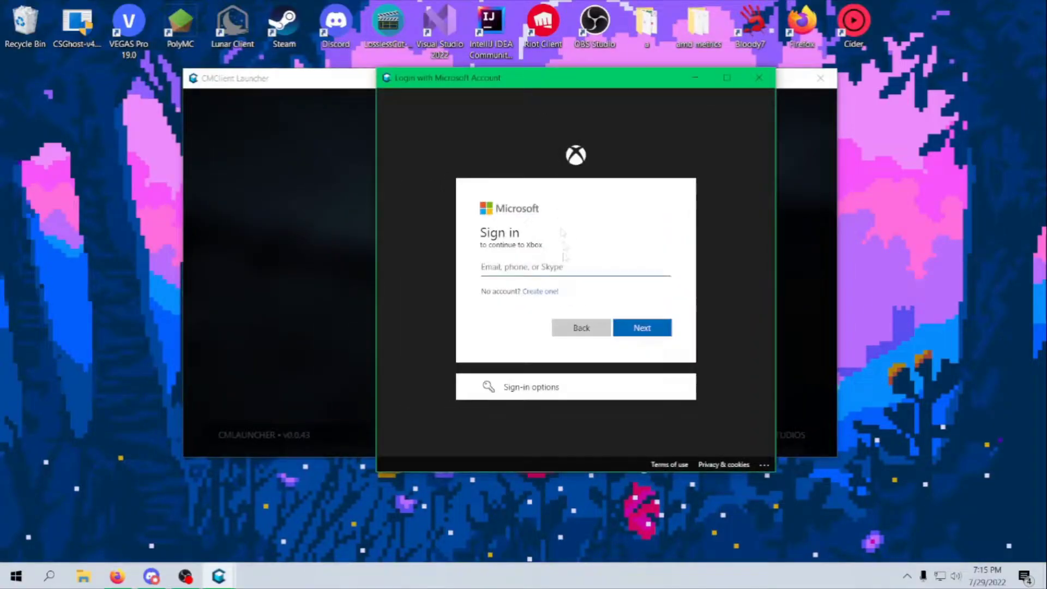
key(Return)
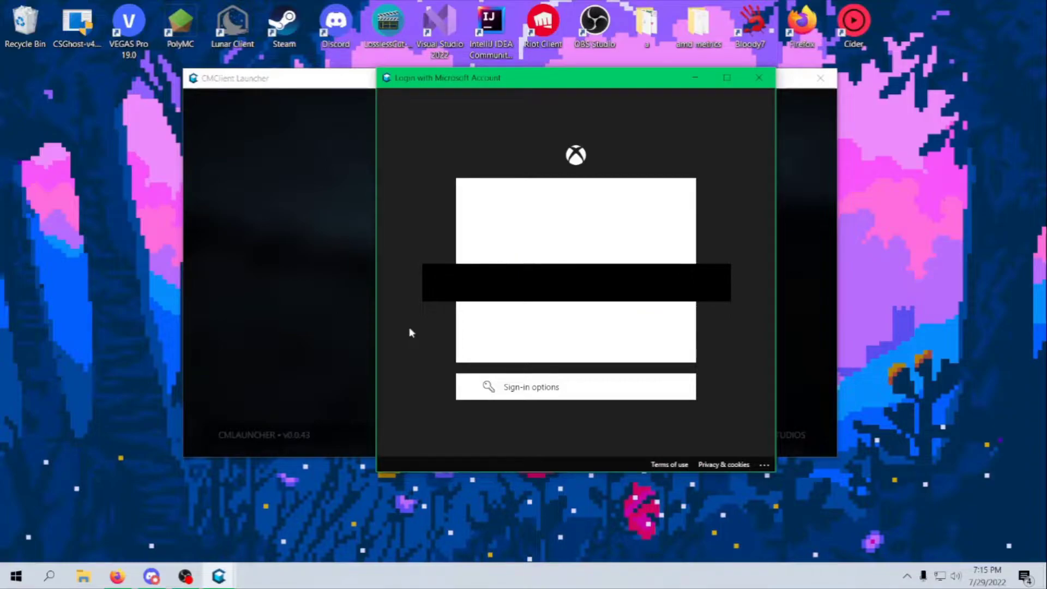
key(Return)
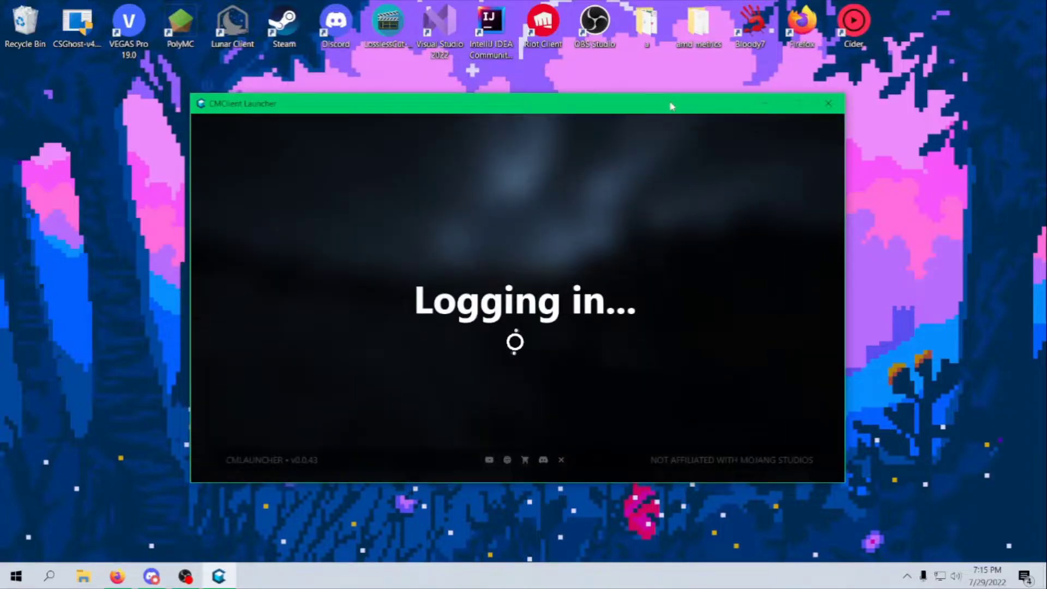
Step: Check the launcher's account settings, then launch 1.8.8 and open Singleplayer worlds
click(272, 203)
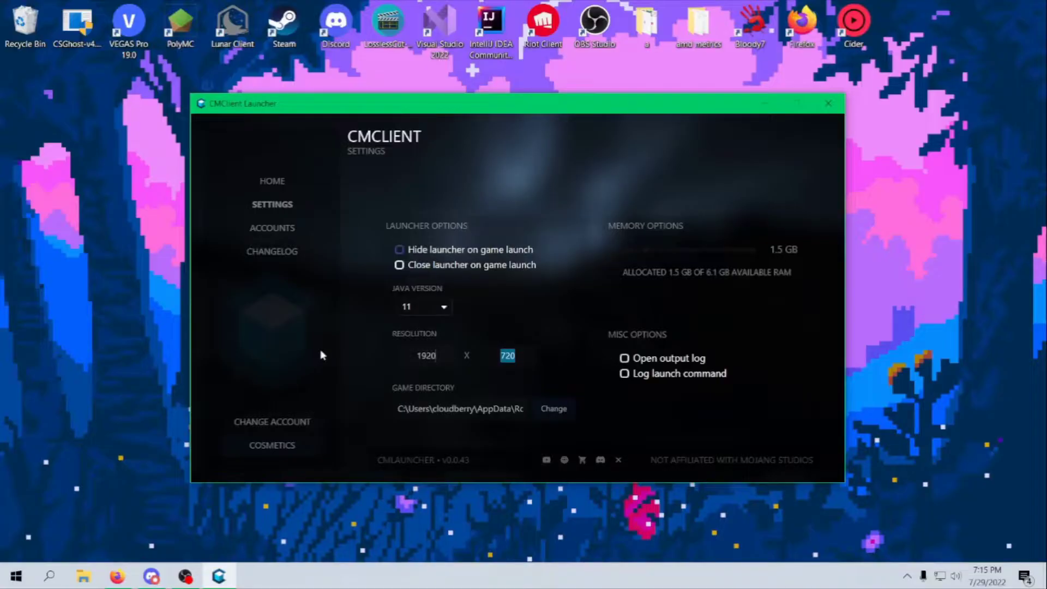
click(279, 229)
click(273, 180)
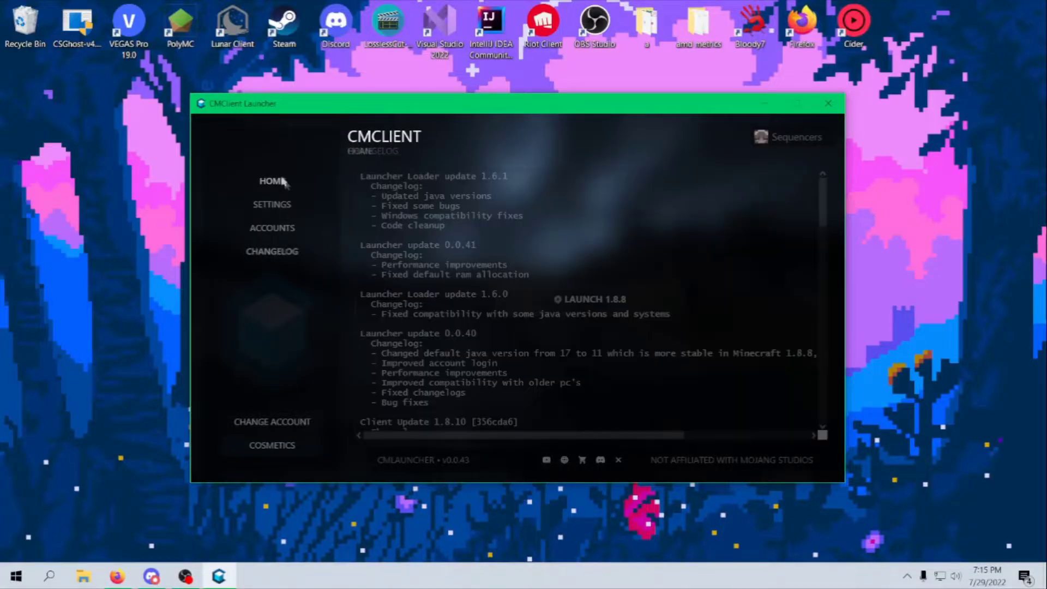
click(565, 294)
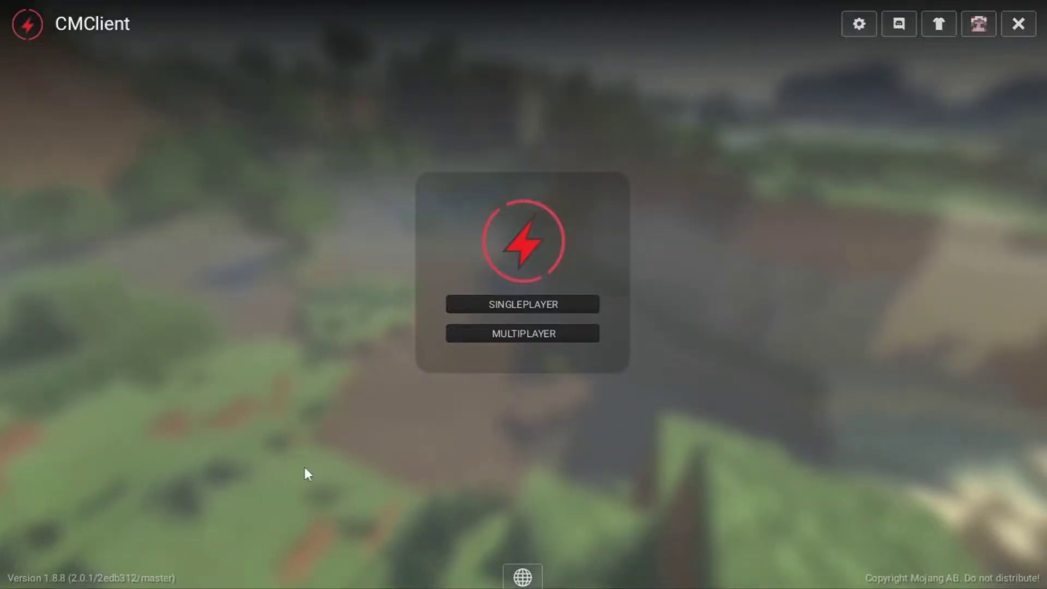
click(594, 303)
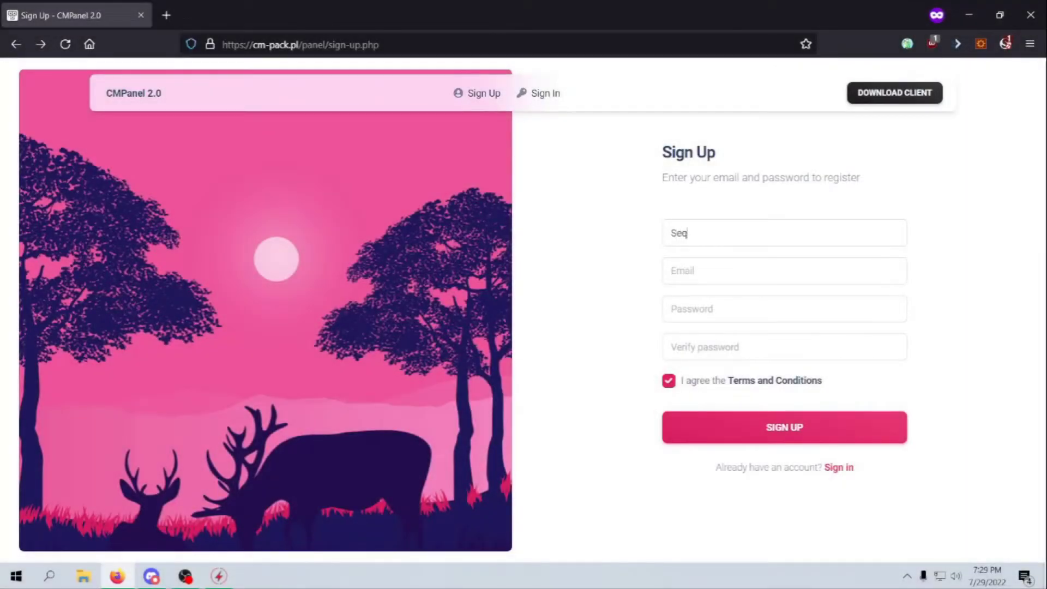
Step: Register nickname Sequencers with a corrected email and a confirmed password
key(Tab)
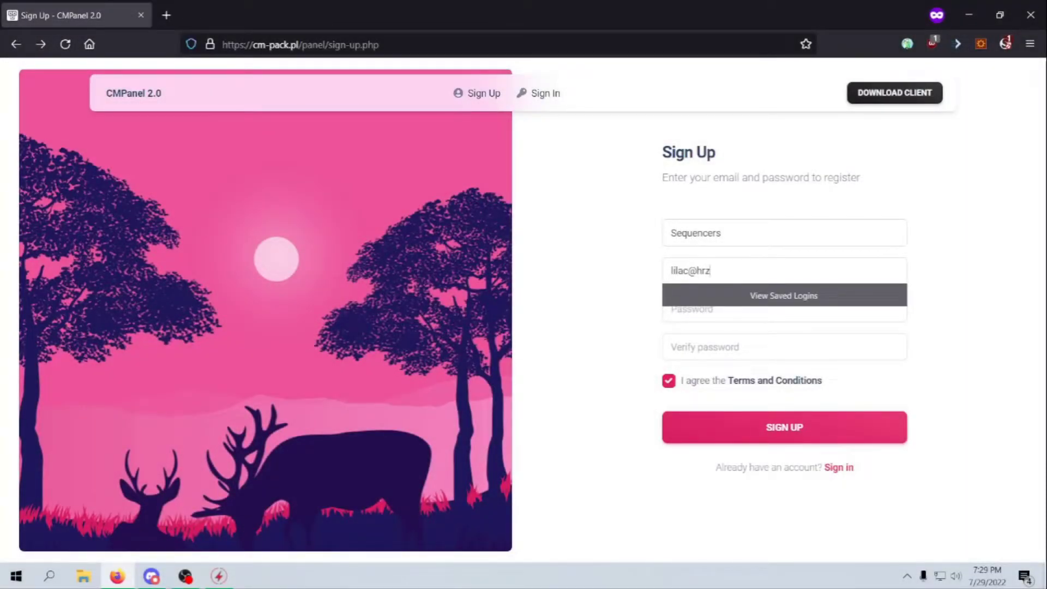
key(Tab)
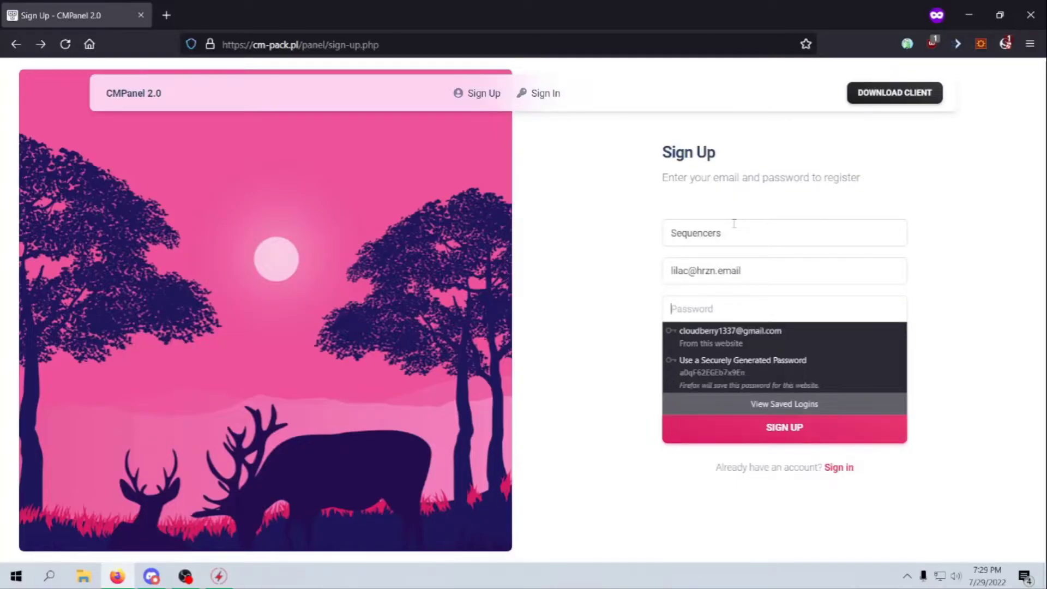
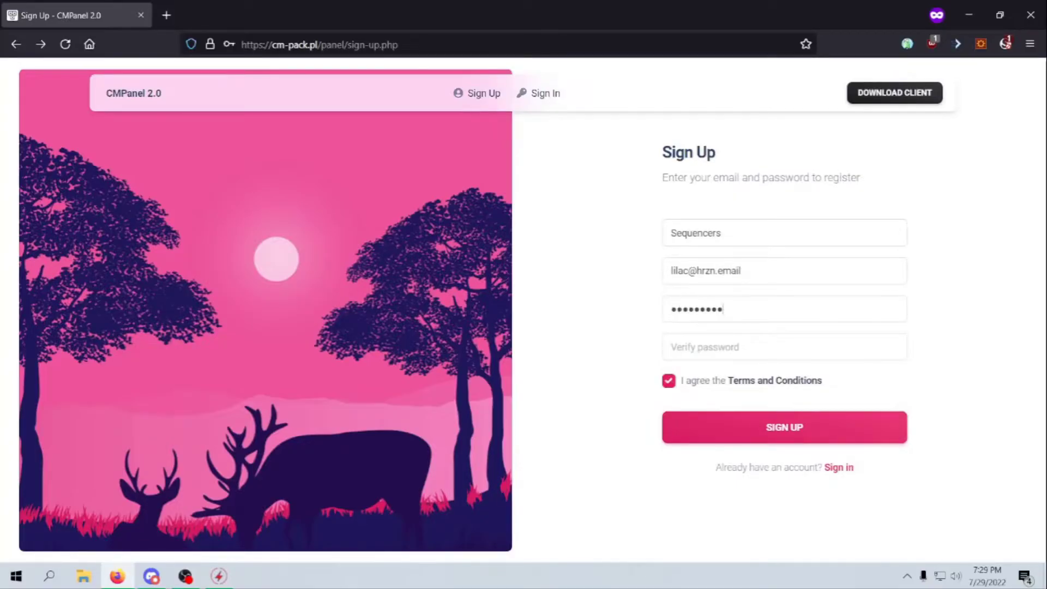
key(Tab)
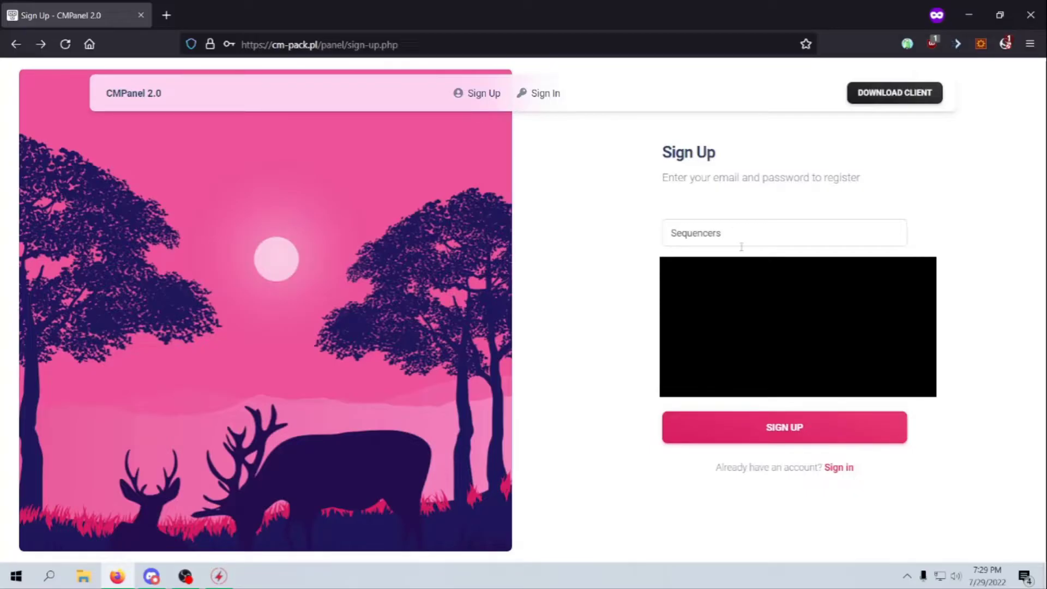
click(751, 441)
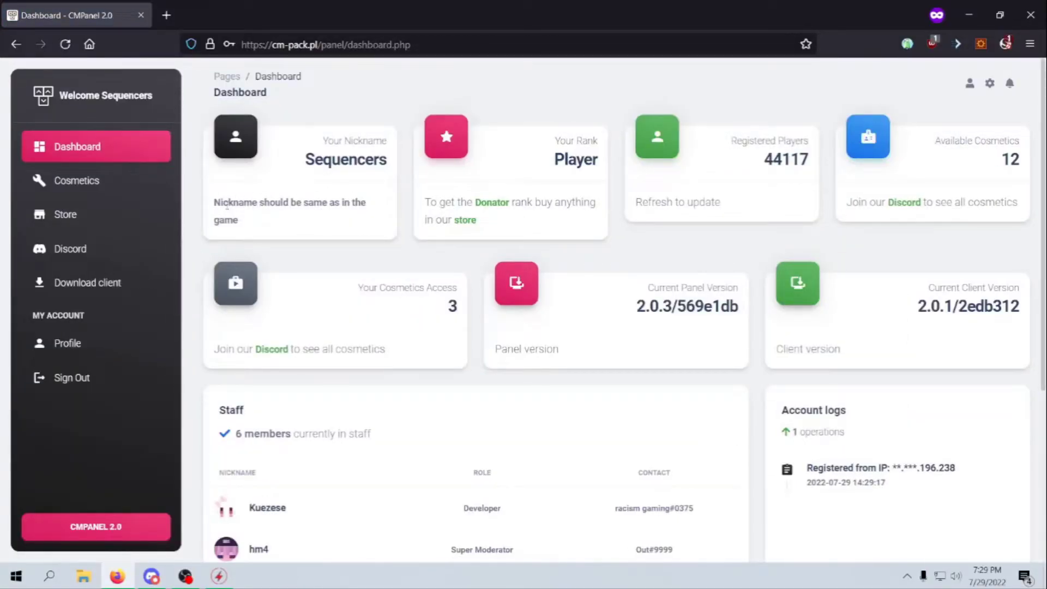
drag(215, 204, 366, 209)
Step: Clear an accidental text selection while reviewing the Sequencers dashboard
click(228, 228)
scroll(222, 282, down, 3)
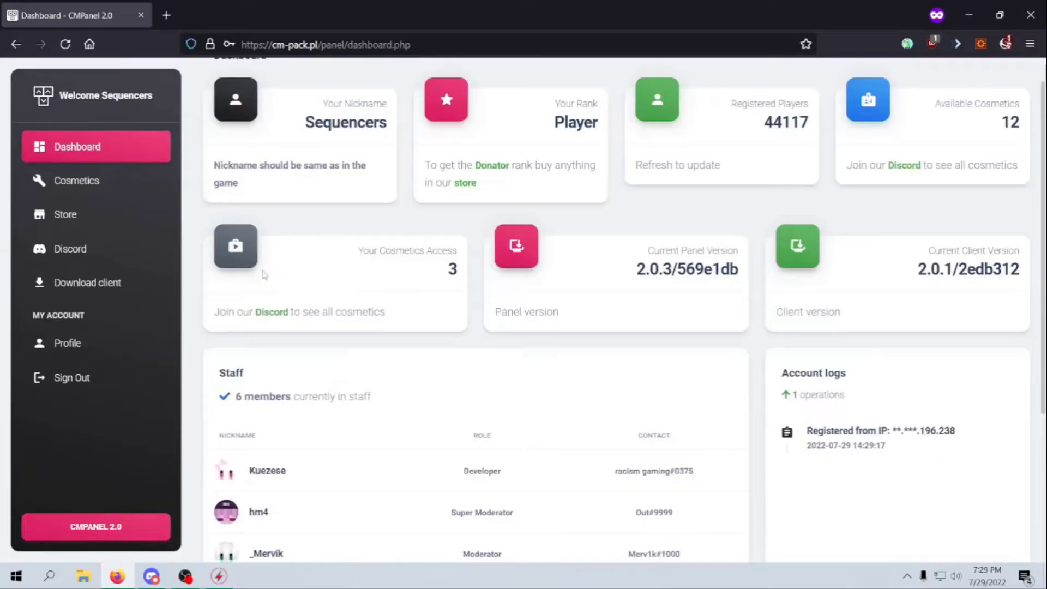
scroll(263, 274, down, 1)
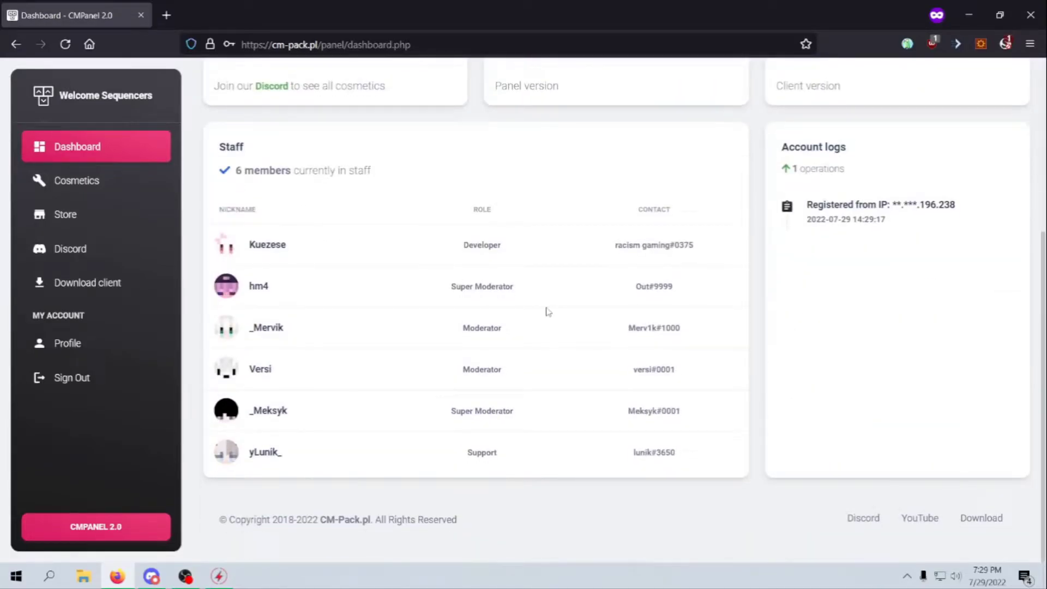
scroll(546, 311, up, 2)
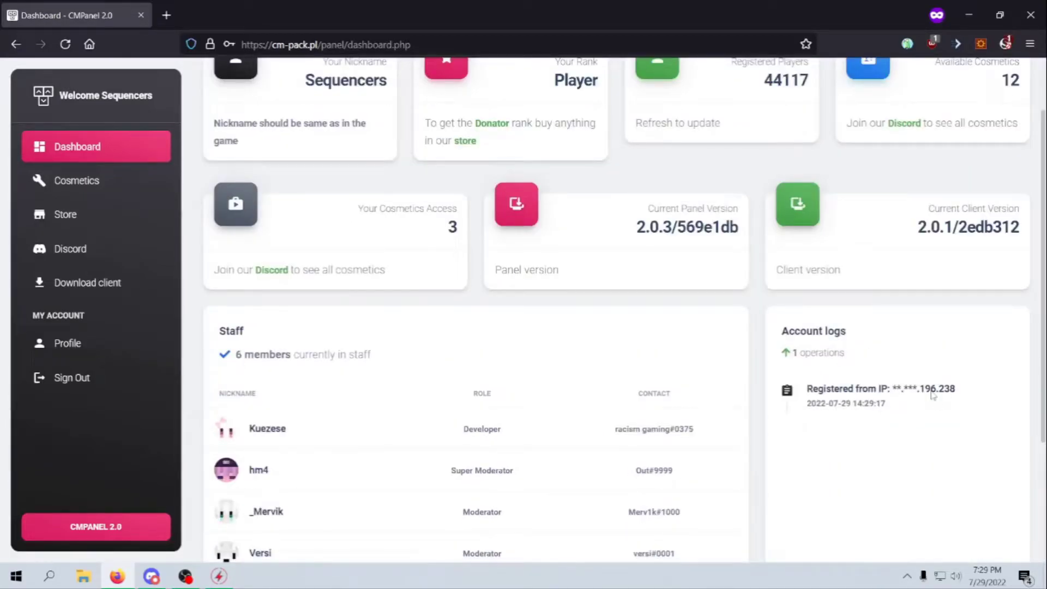
scroll(715, 449, up, 1)
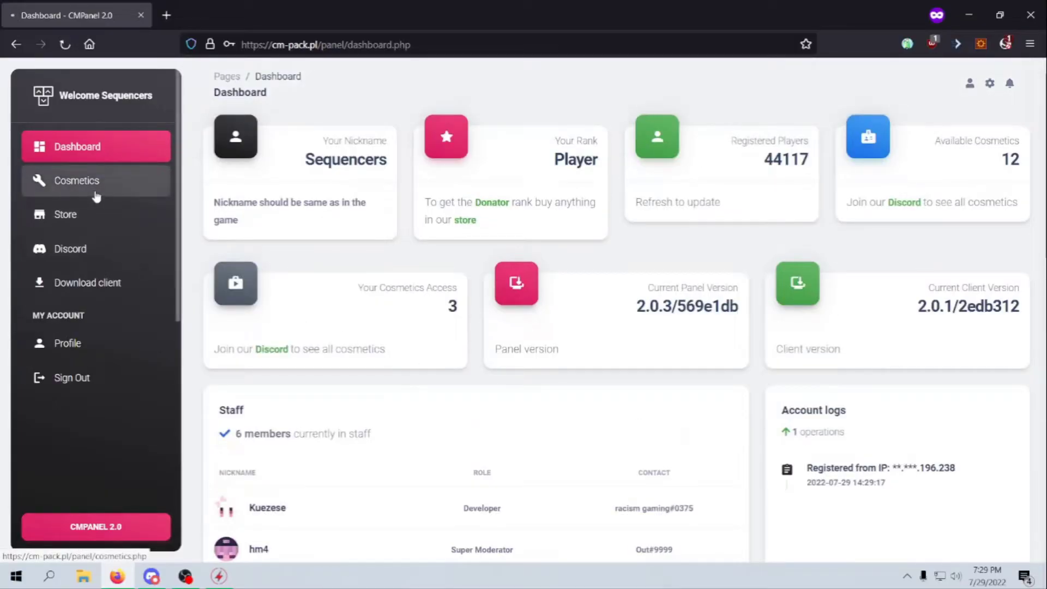
scroll(404, 271, down, 2)
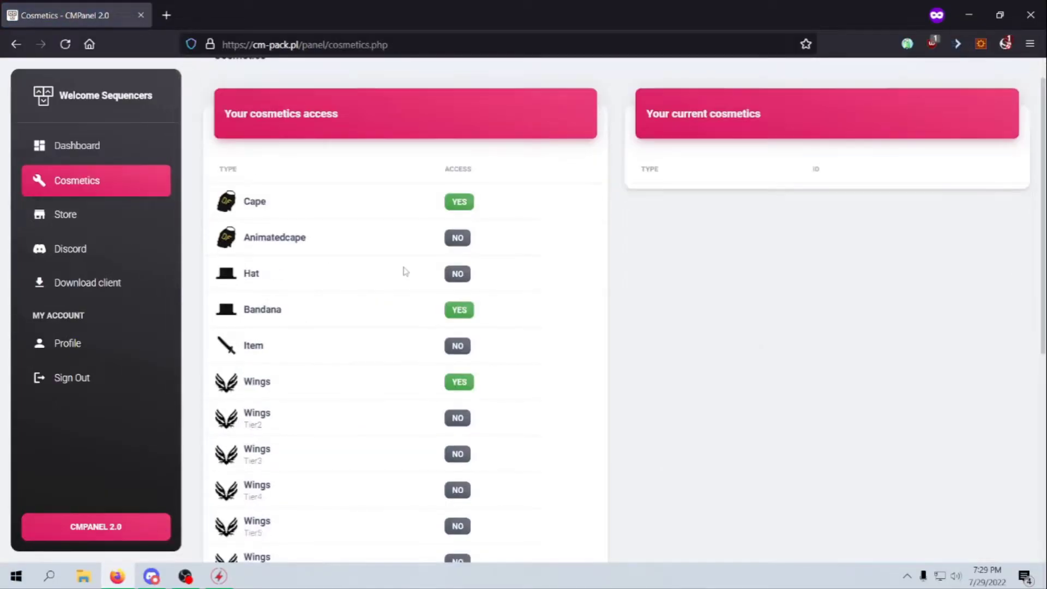
scroll(343, 246, down, 1)
scroll(290, 224, down, 1)
scroll(285, 250, down, 1)
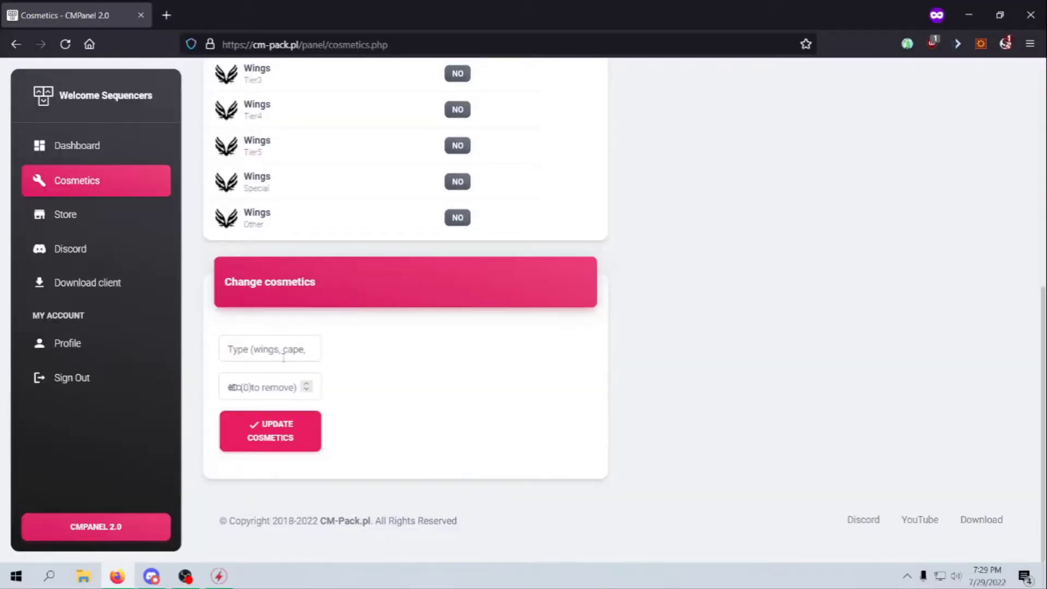
scroll(295, 369, up, 1)
scroll(297, 355, up, 2)
Step: Zoom the cosmetics page out slightly with Ctrl+-
key(ctrl+minus)
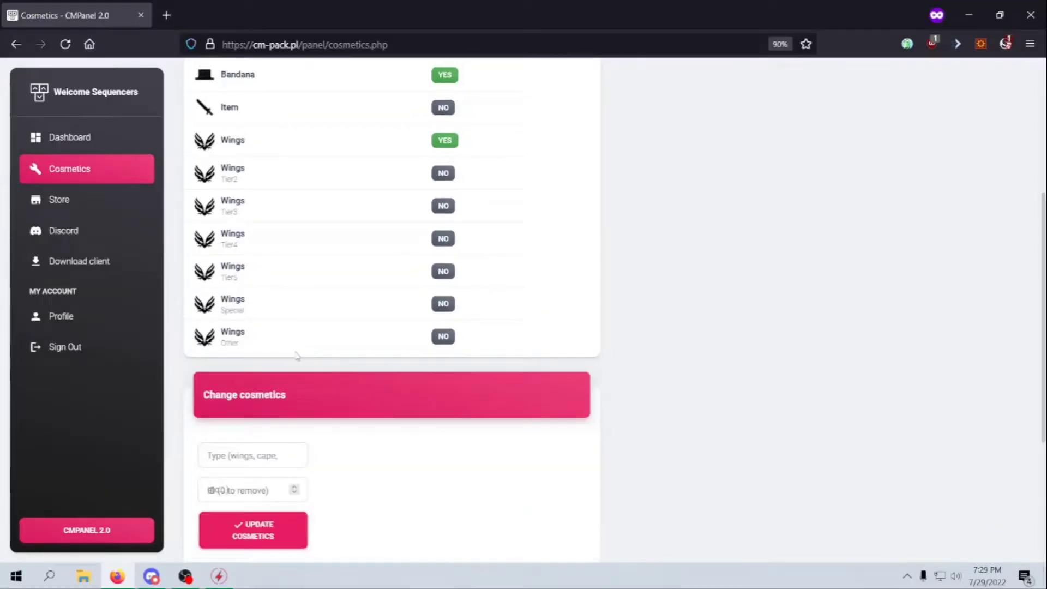
scroll(325, 410, up, 3)
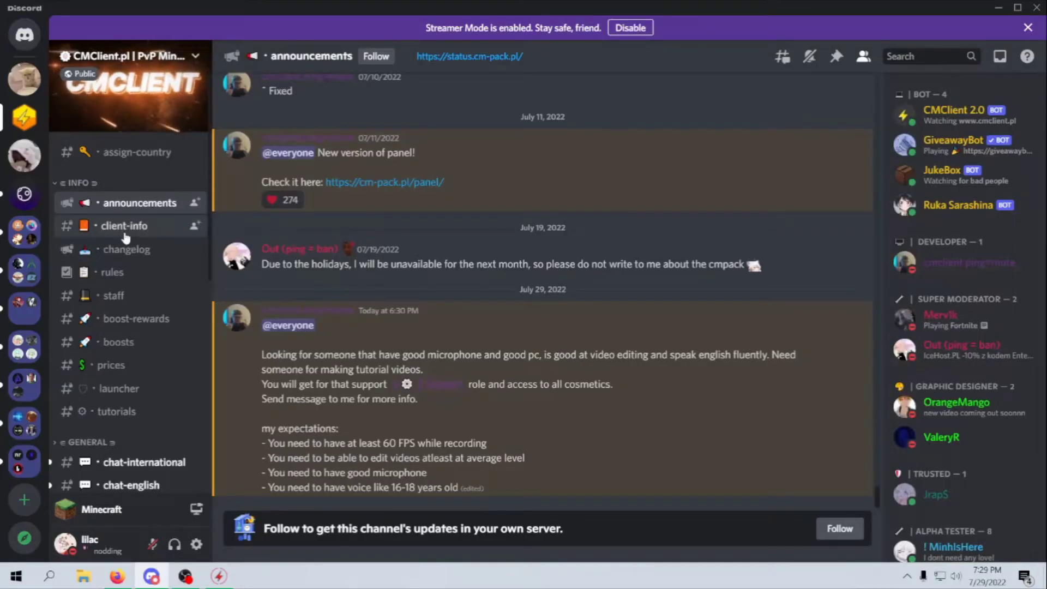
Step: View client-info, then preview wing design 29 full size and close it
click(125, 227)
scroll(140, 279, down, 3)
scroll(151, 305, down, 3)
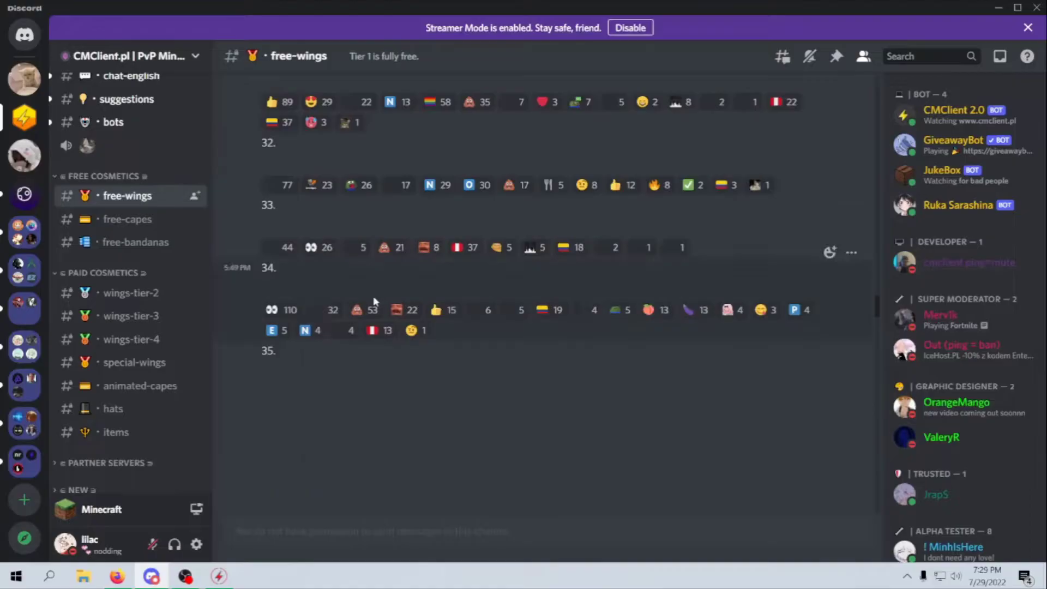
scroll(326, 307, up, 3)
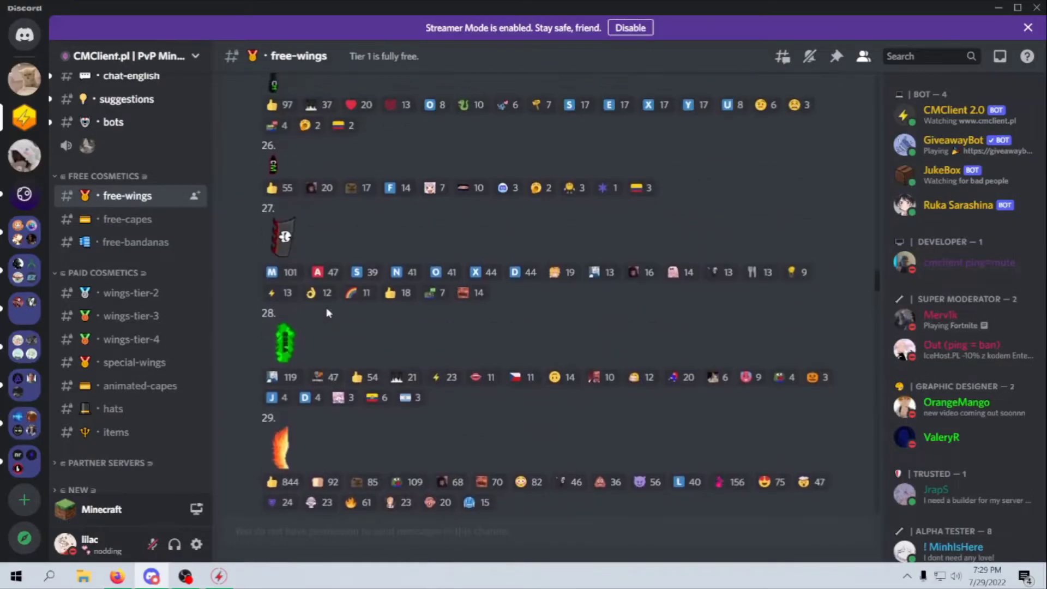
mouse_move(277, 351)
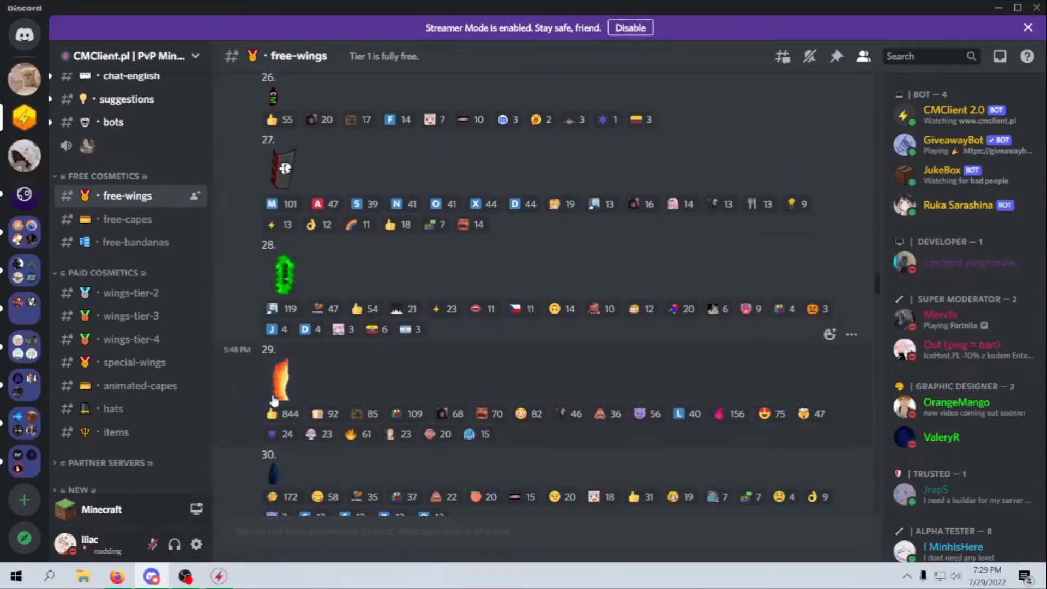
click(274, 394)
click(272, 393)
Step: Add wings ID 29 to the account through the Change cosmetics form
click(117, 576)
scroll(286, 425, down, 2)
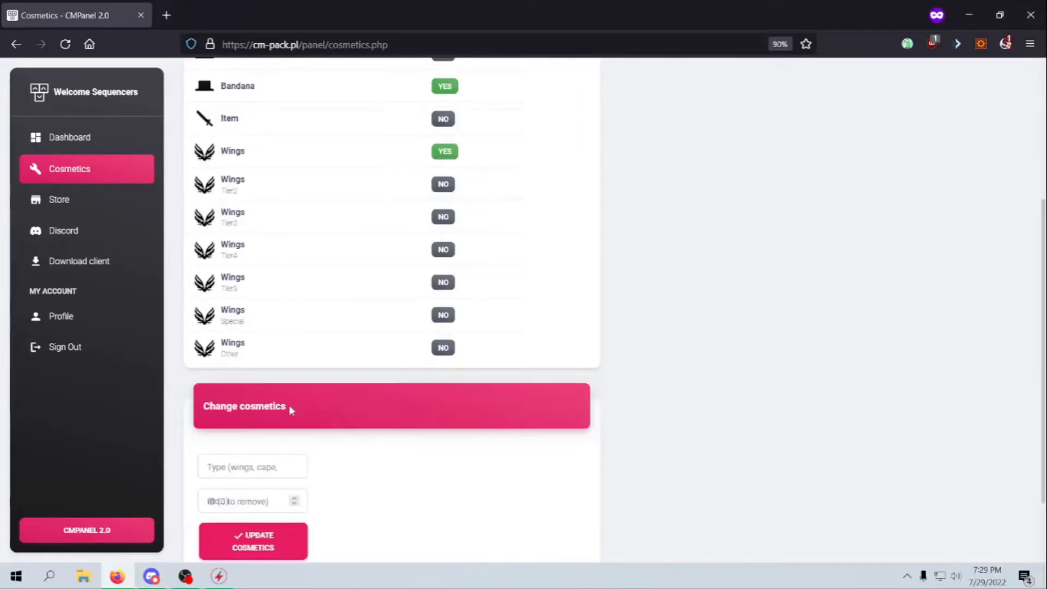
scroll(290, 409, down, 1)
click(244, 373)
text(wings)
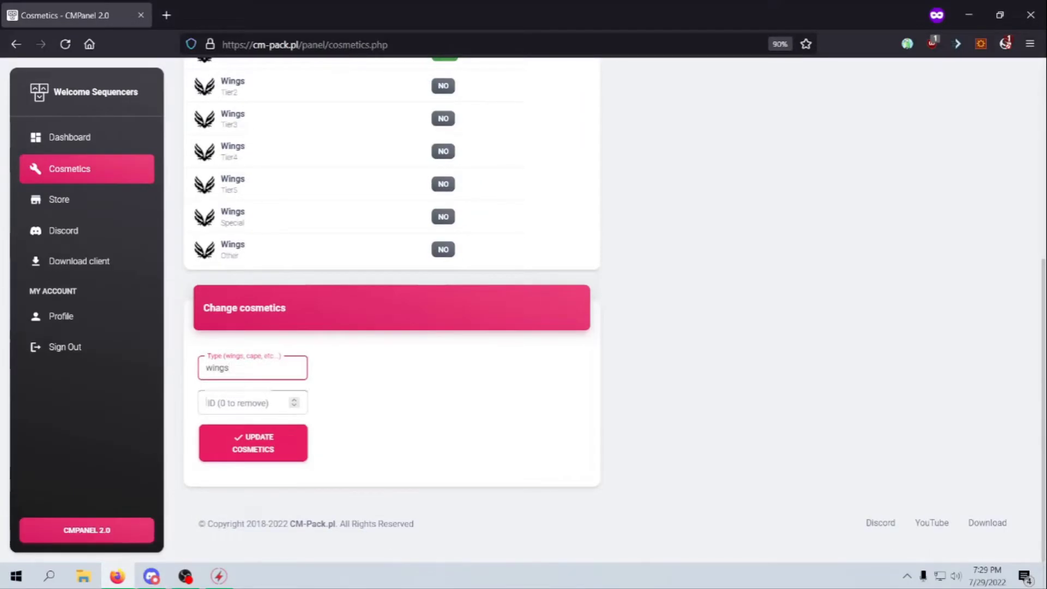
text(29)
click(229, 445)
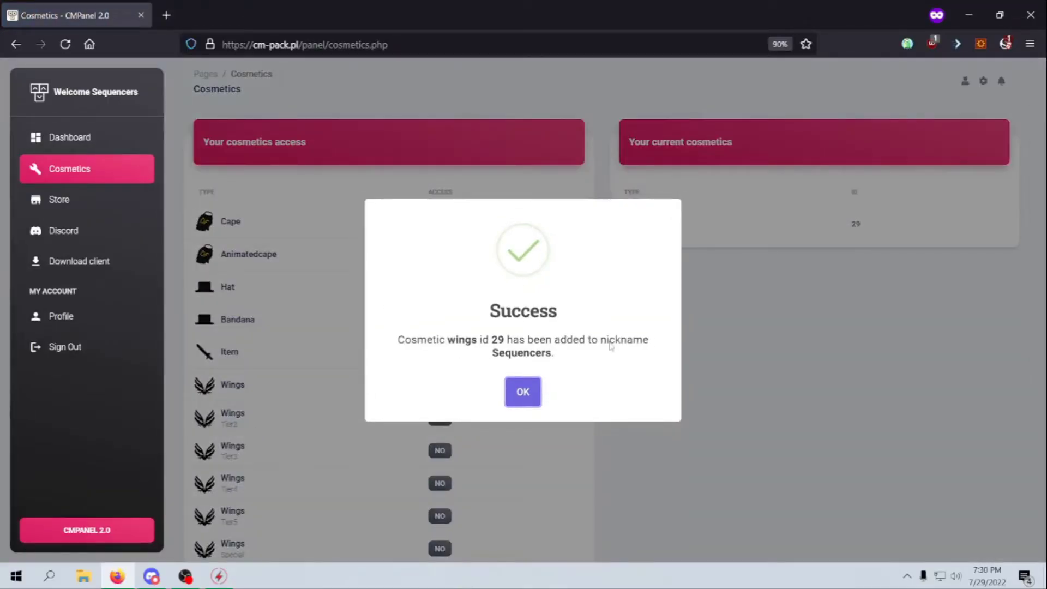
Step: Dismiss the success message and open Discord's free-capes channel
click(531, 392)
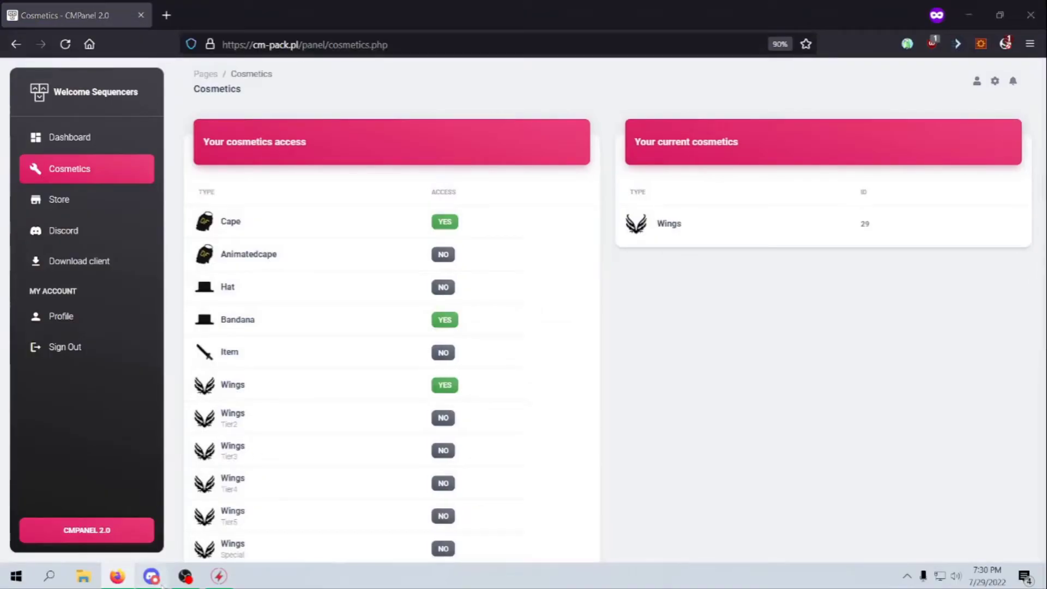
click(151, 577)
click(131, 222)
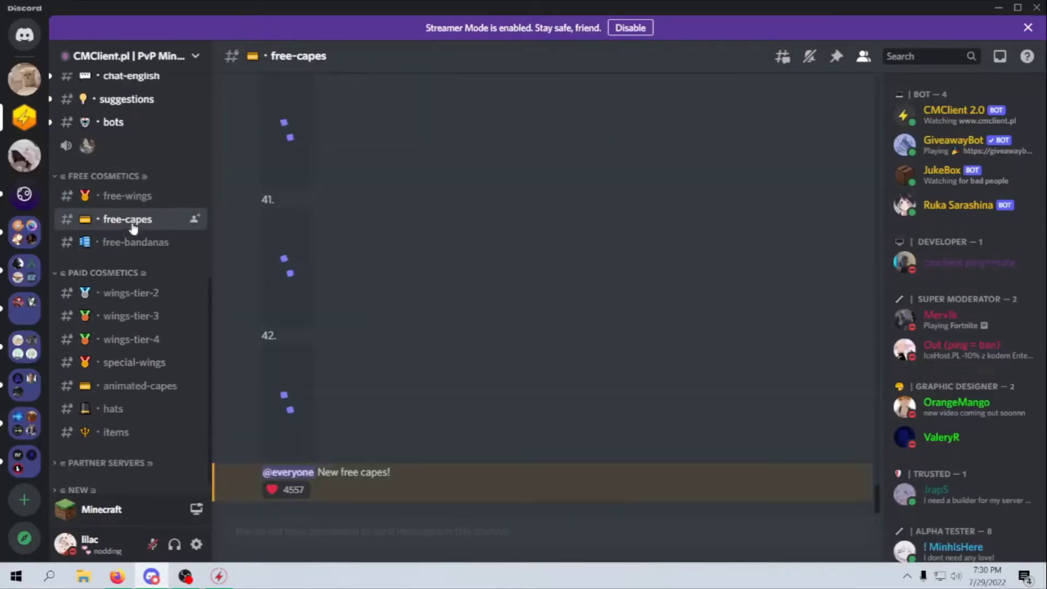
scroll(266, 351, up, 3)
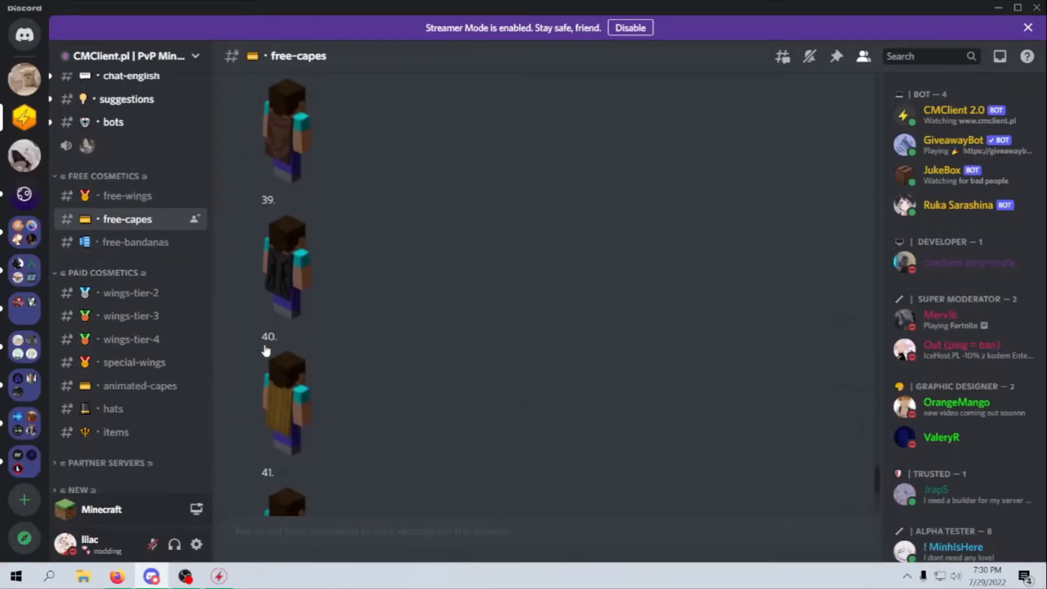
scroll(266, 350, up, 4)
scroll(266, 350, up, 2)
scroll(267, 350, up, 3)
scroll(266, 350, up, 3)
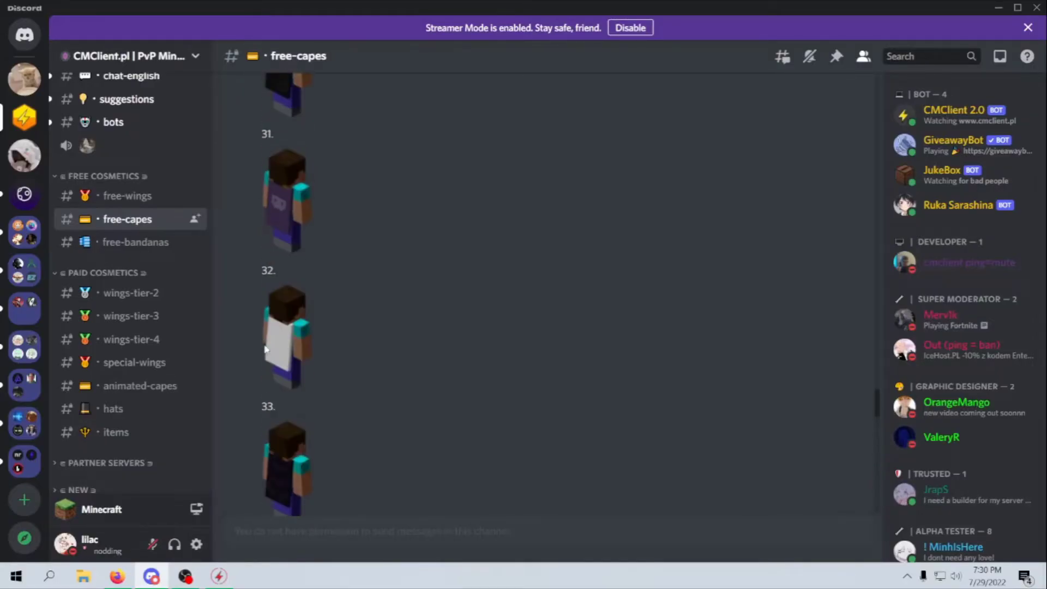
Step: Add cosmetic type cape with ID 32 and acknowledge the success dialog
click(117, 576)
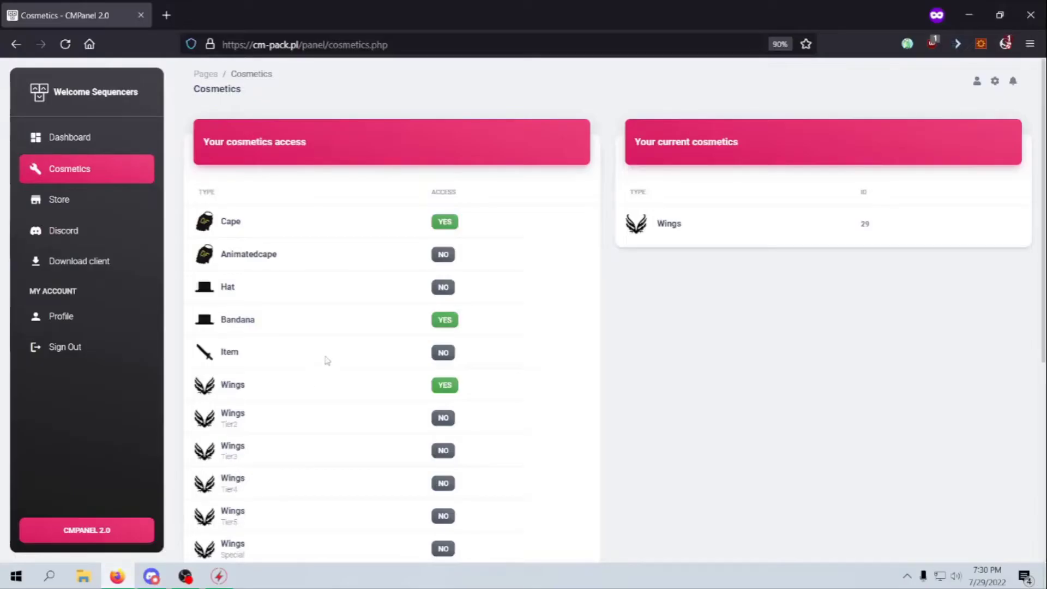
scroll(328, 361, down, 2)
scroll(350, 402, down, 3)
click(245, 368)
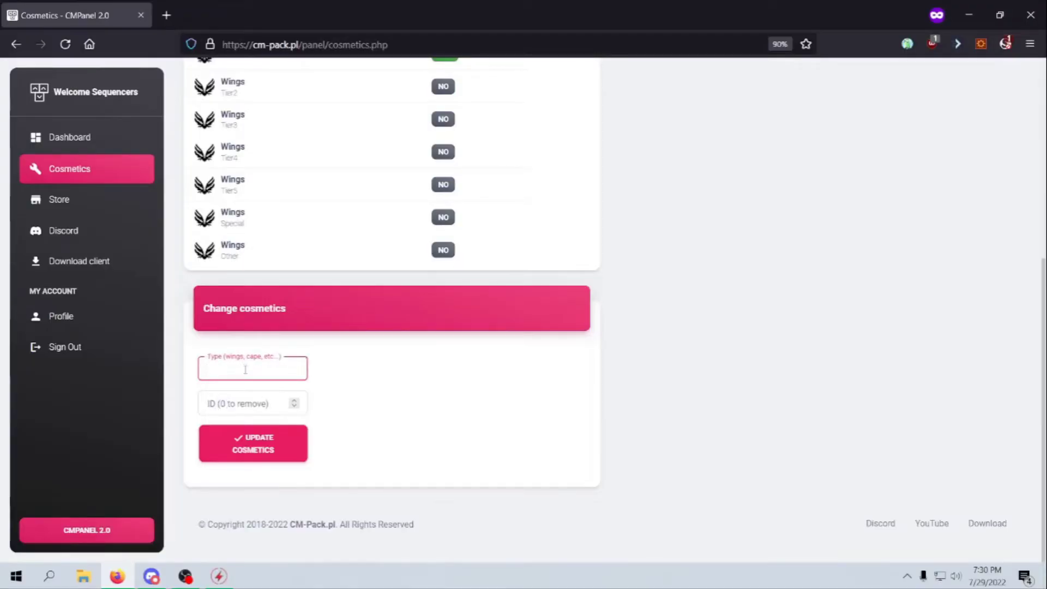
text(cape)
key(Tab)
text(32)
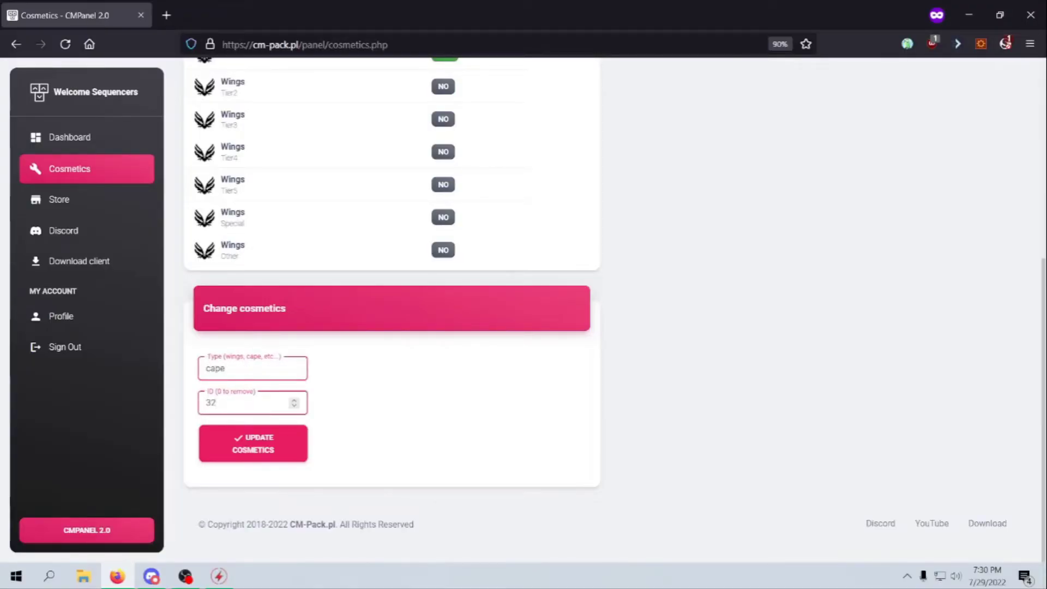
click(255, 455)
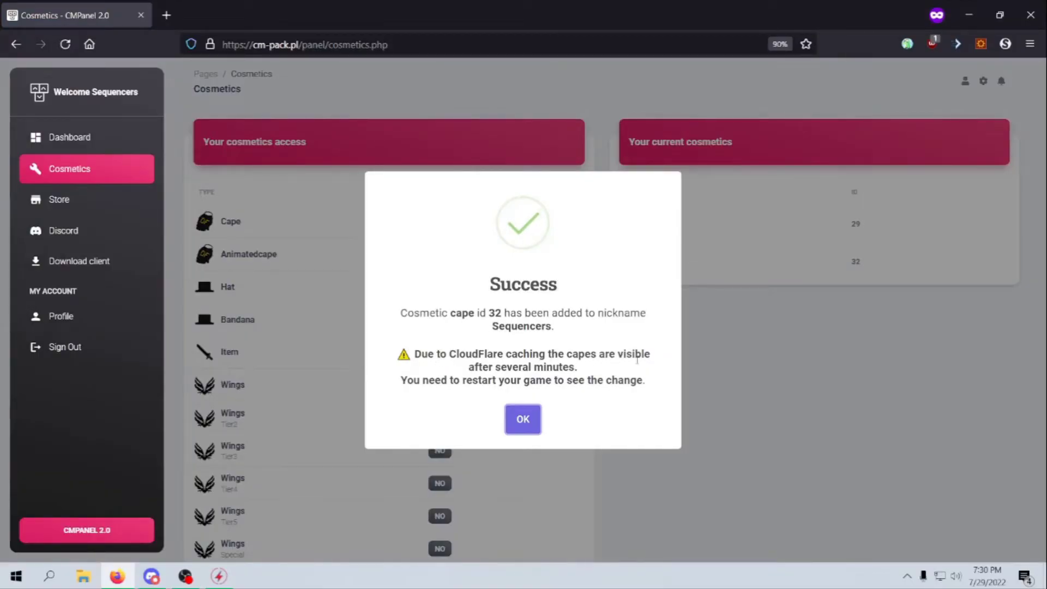
click(523, 419)
scroll(172, 476, down, 3)
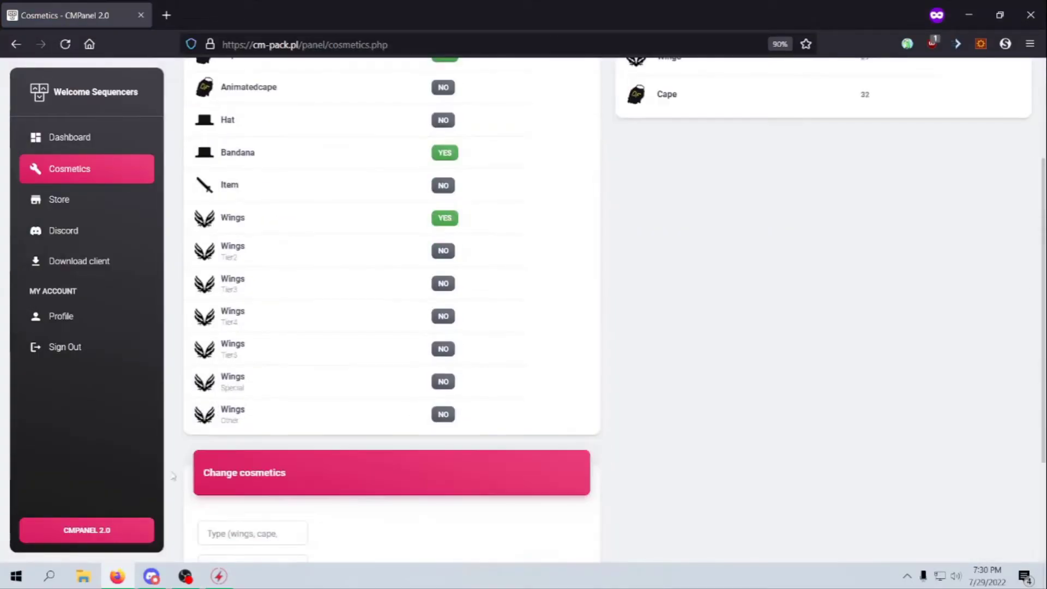
Step: Browse Discord's #free-bandanas channel, previewing two bandana screenshots at full size
click(151, 576)
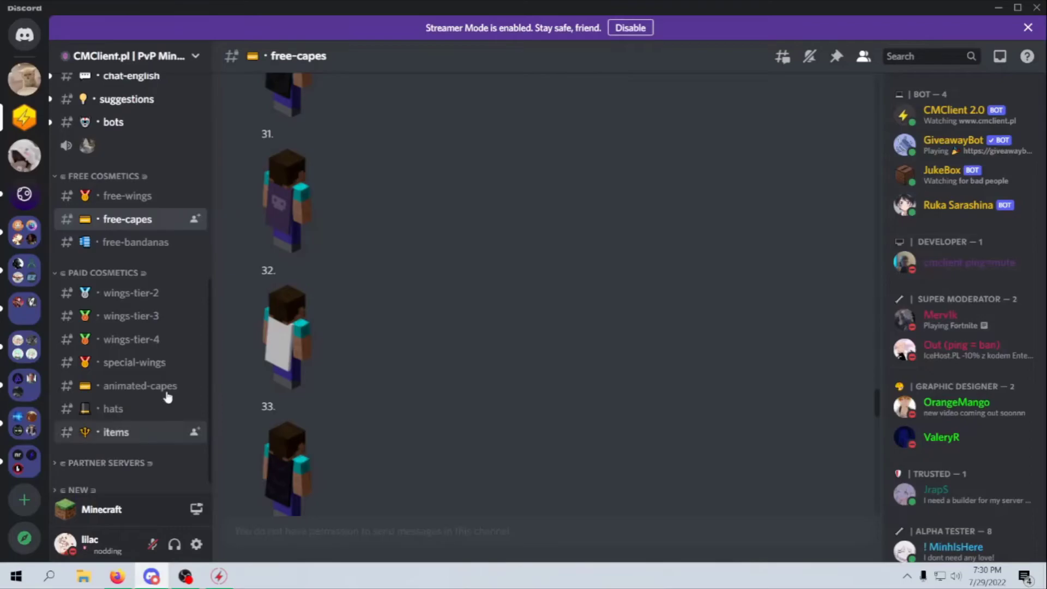
click(140, 246)
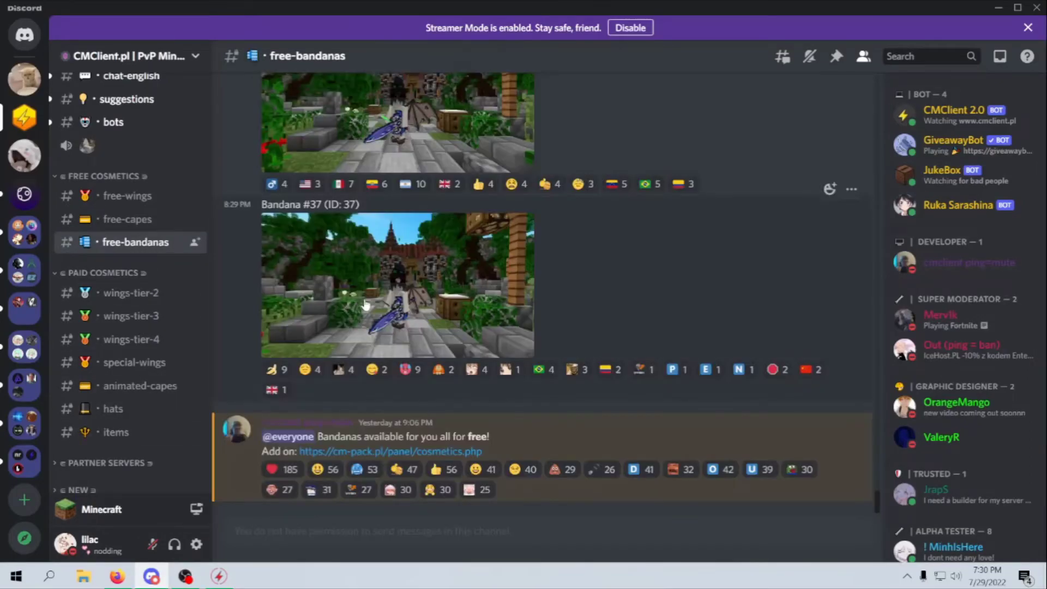
click(457, 332)
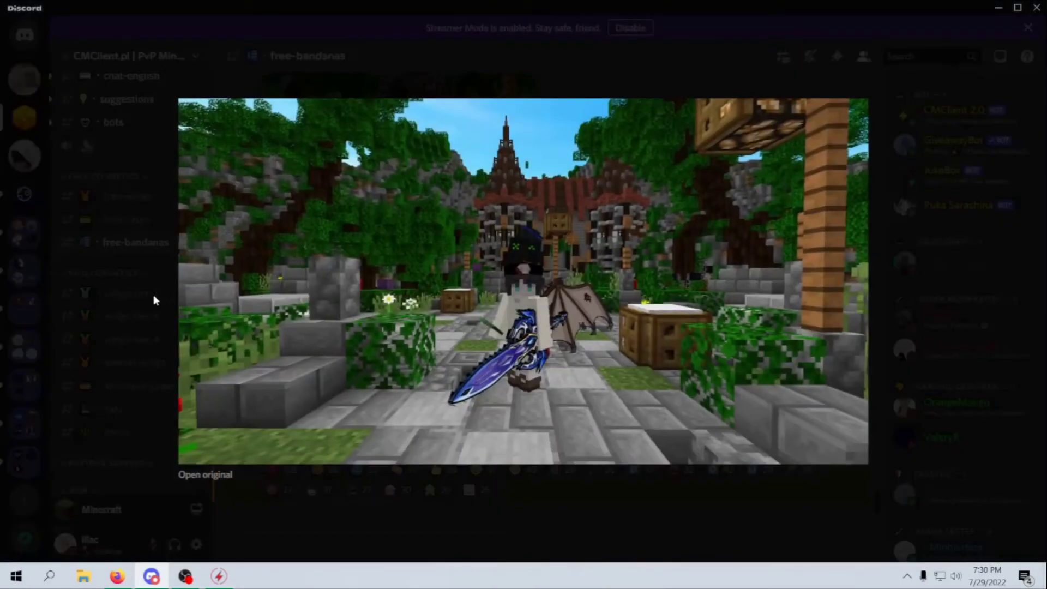
click(153, 295)
scroll(321, 310, up, 1)
scroll(321, 310, up, 3)
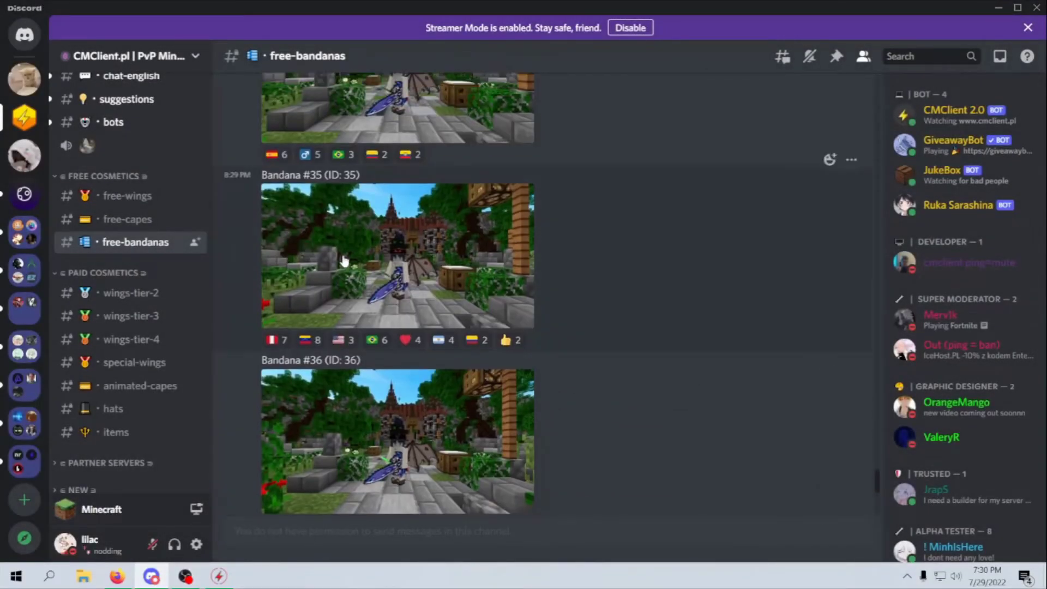
click(343, 255)
click(127, 251)
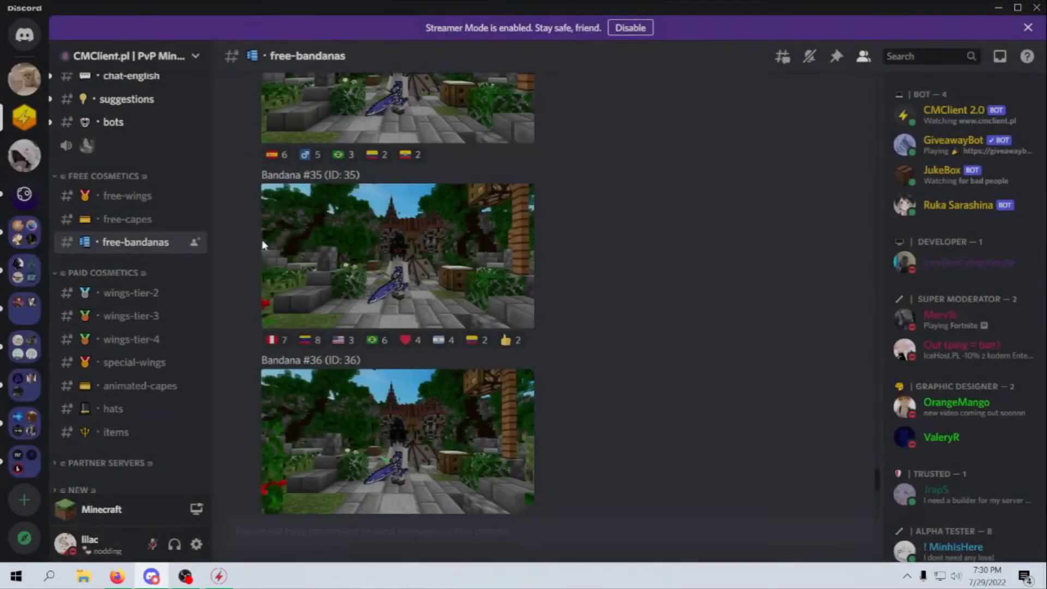
Step: Submit cosmetic type bandana with ID 35 in CMPanel 2.0's Change cosmetics form
key(alt+Tab)
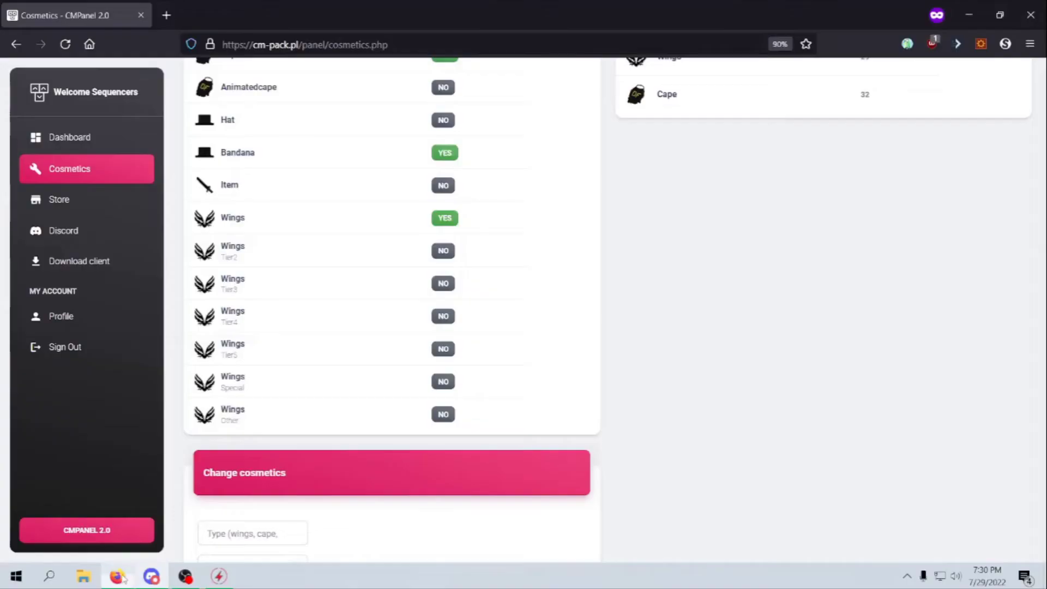
scroll(251, 437, down, 2)
click(259, 399)
text(bandana)
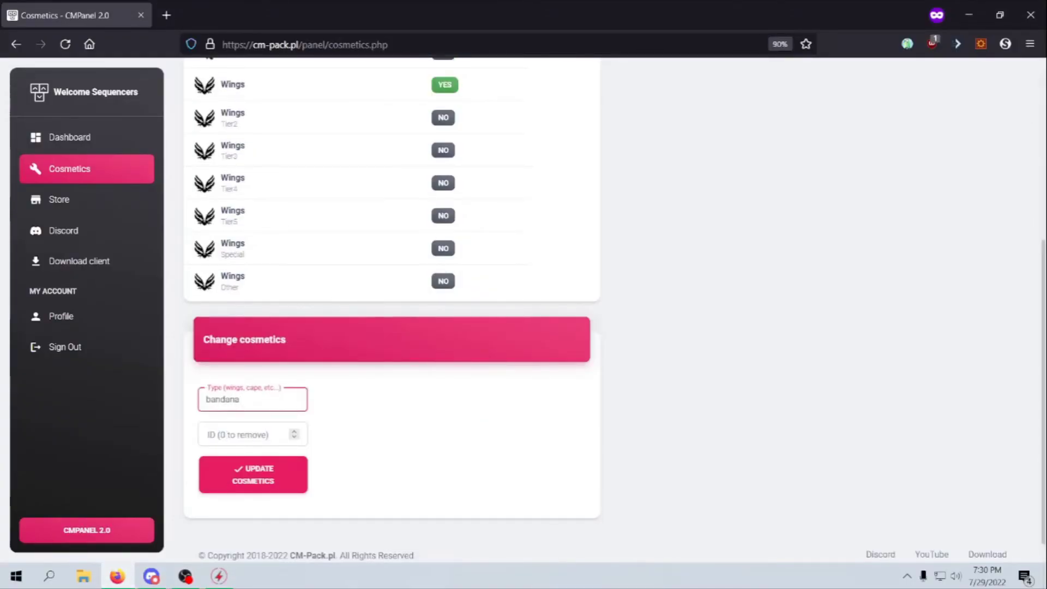
key(Tab)
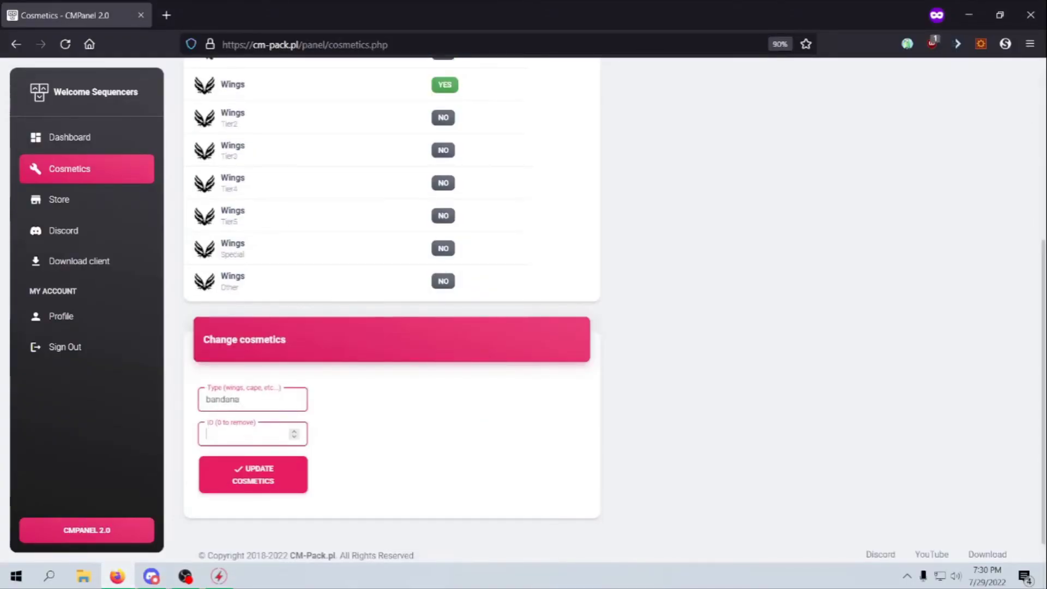
key(alt+Tab)
scroll(358, 266, up, 3)
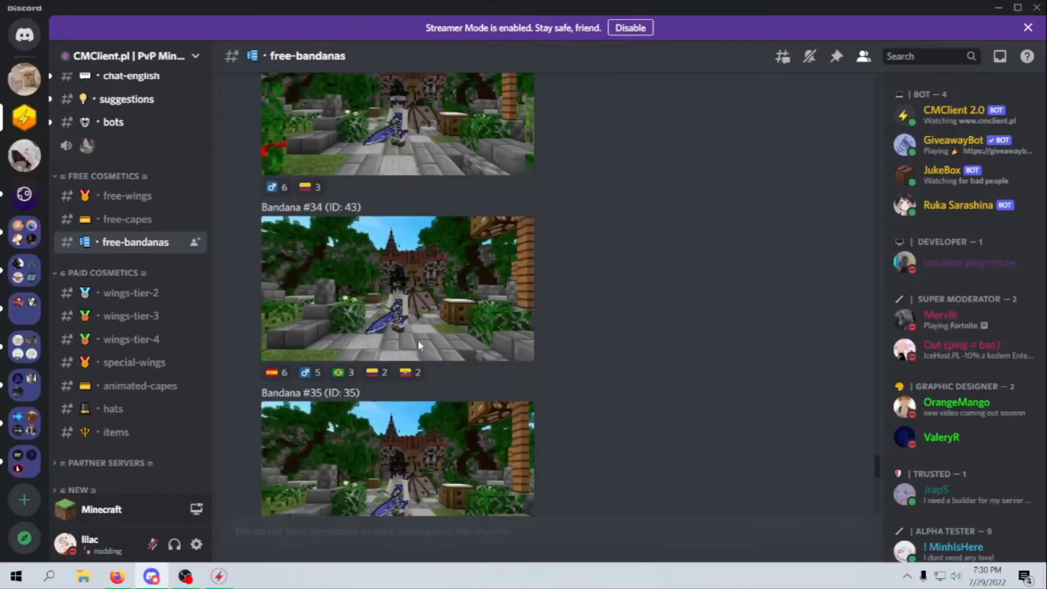
scroll(358, 266, up, 3)
scroll(336, 225, down, 1)
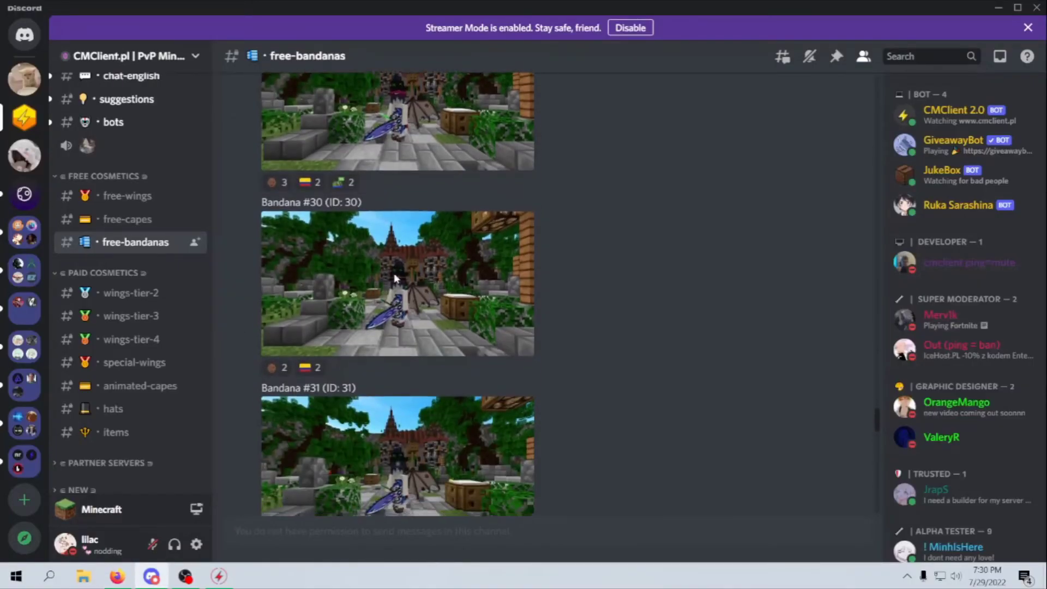
scroll(558, 262, down, 10)
key(alt+Tab)
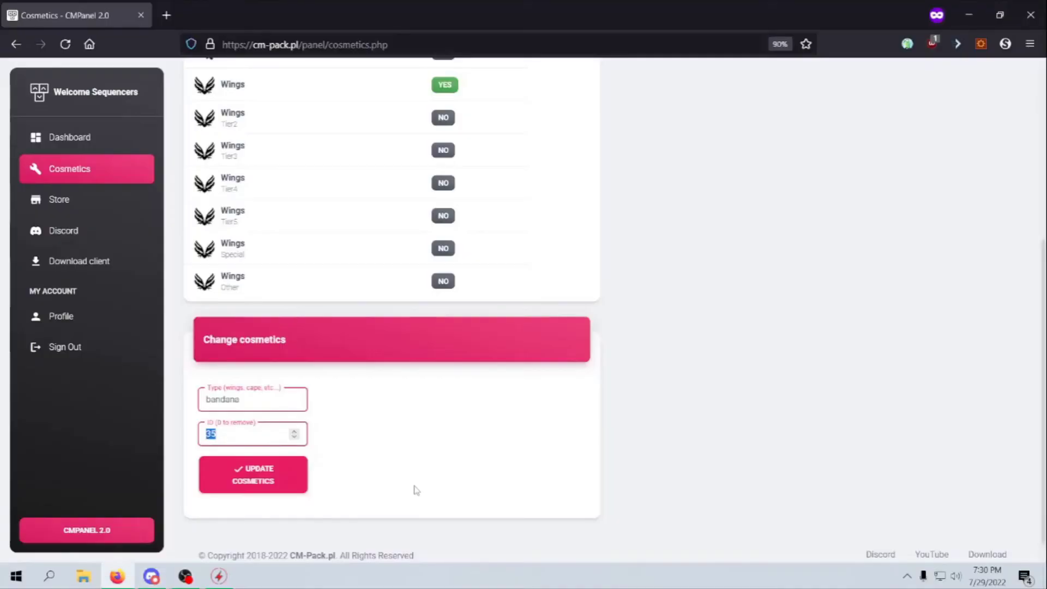
text(35)
click(252, 477)
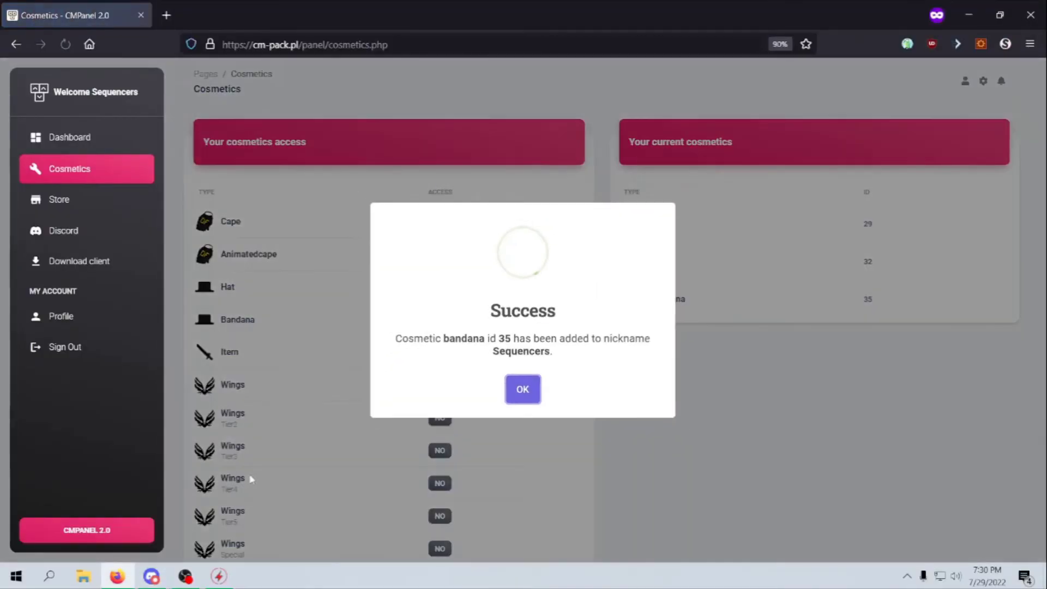
Step: Acknowledge the bandana 35 confirmation and view the player wearing wings and bandana in-game
drag(417, 339, 659, 351)
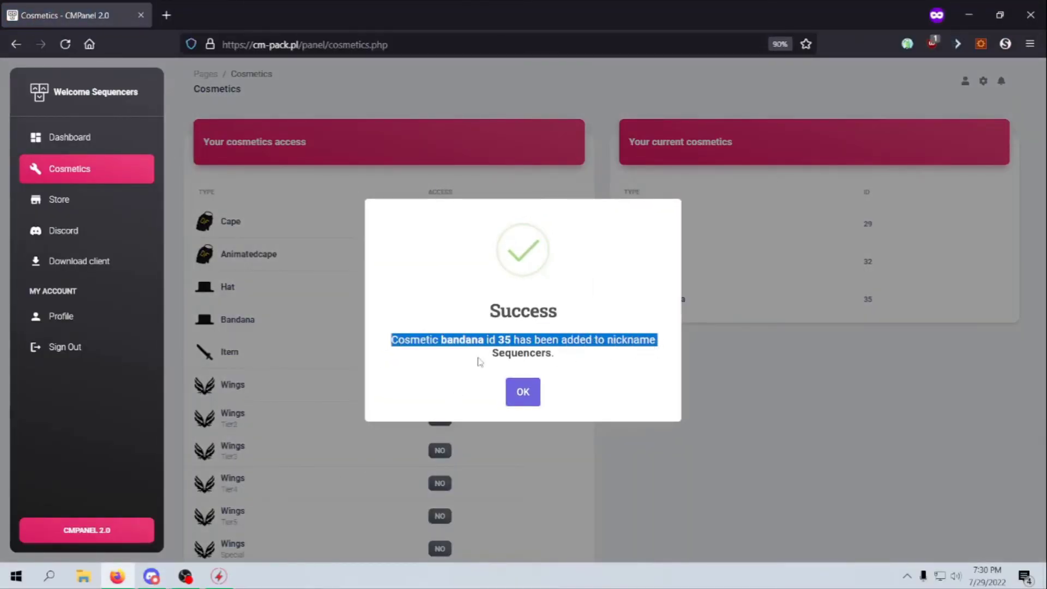
drag(479, 363, 580, 353)
click(521, 395)
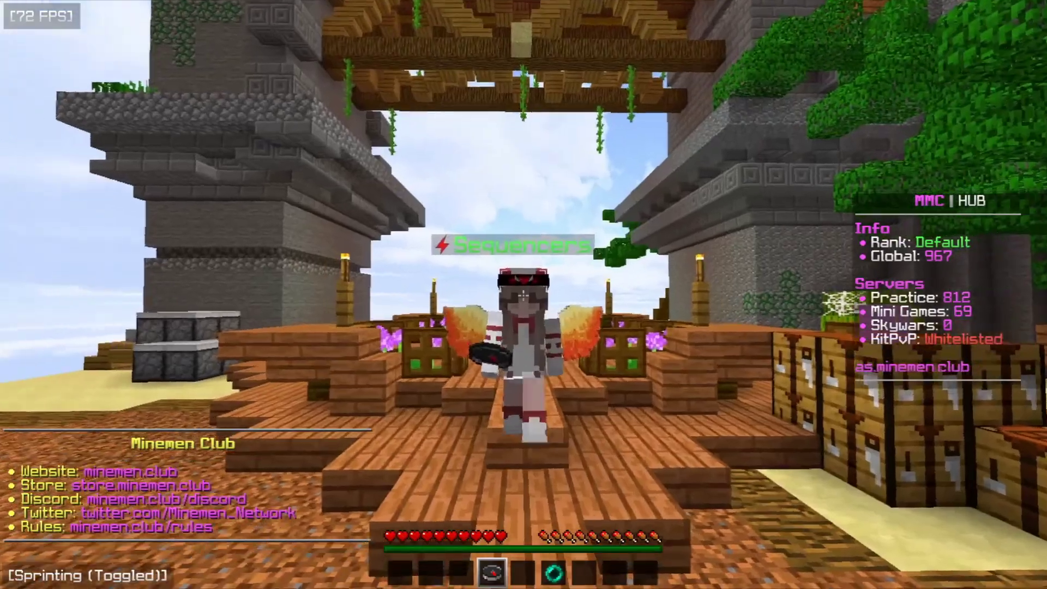
key(w)
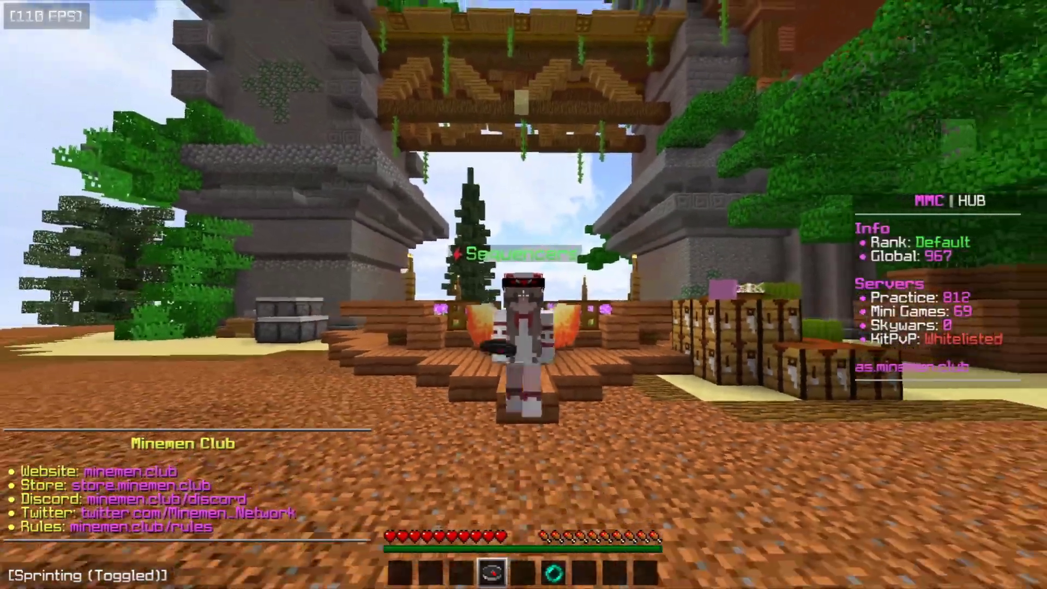